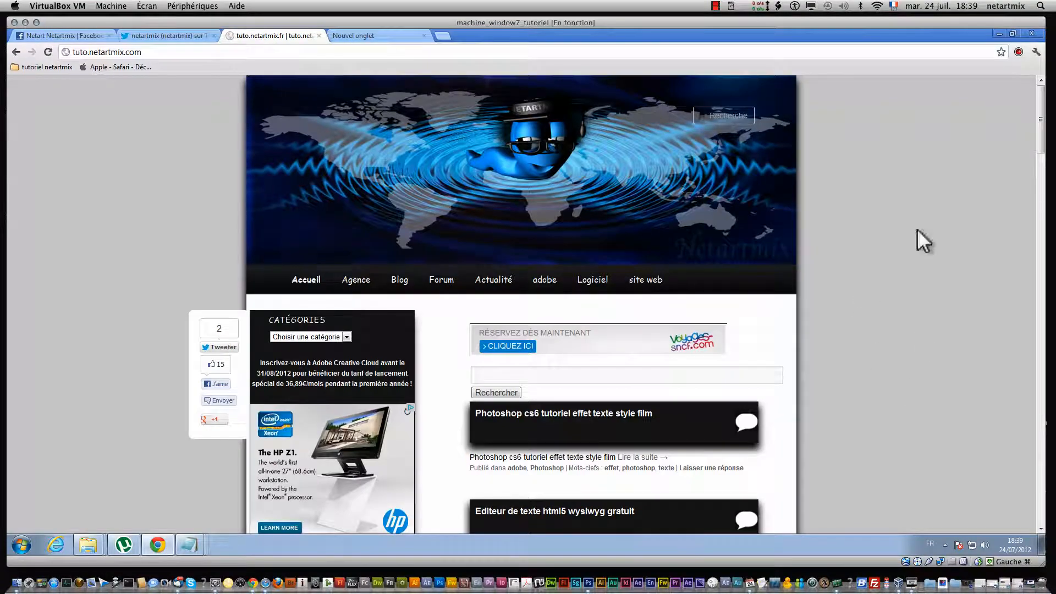
{"action": "scroll", "coordinate": [738, 275], "scroll_direction": "down", "scroll_amount": 4}
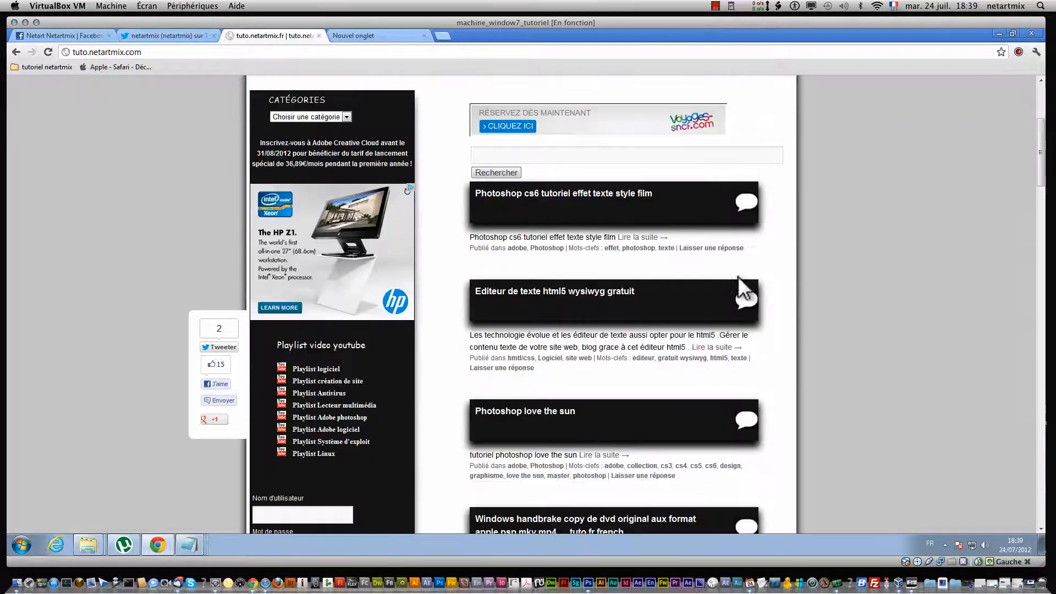
{"action": "scroll", "coordinate": [737, 263], "scroll_direction": "down", "scroll_amount": 6}
{"action": "scroll", "coordinate": [733, 249], "scroll_direction": "down", "scroll_amount": 3}
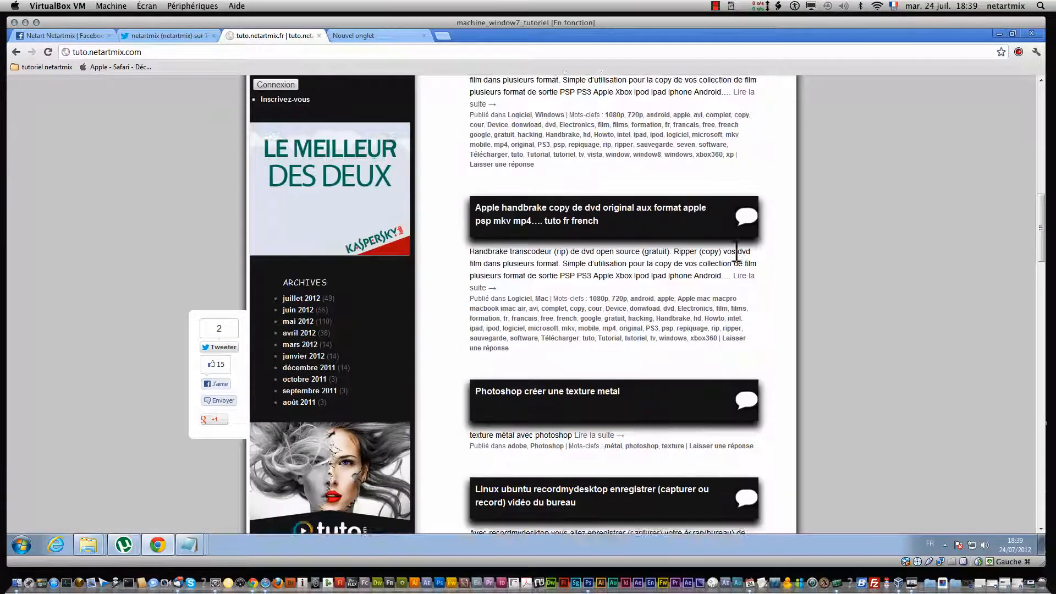
{"action": "scroll", "coordinate": [731, 242], "scroll_direction": "up", "scroll_amount": 2}
- Search google.fr for "toweb", open the 01net.com TOWeb download page, and minimise the browser
{"action": "left_click", "coordinate": [356, 36]}
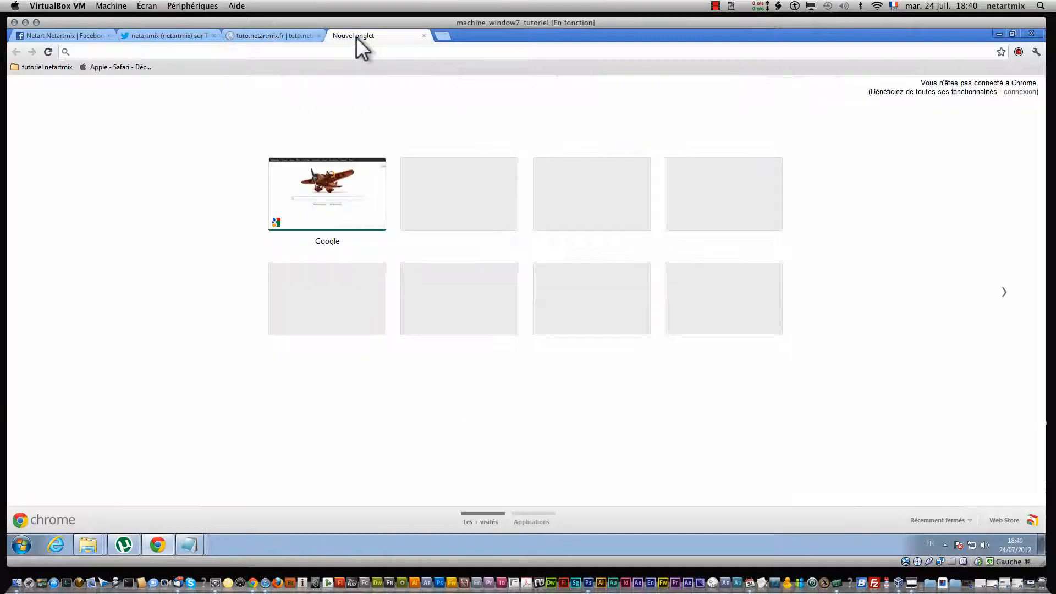
{"action": "type", "text": "google.fr"}
{"action": "key", "text": "Return"}
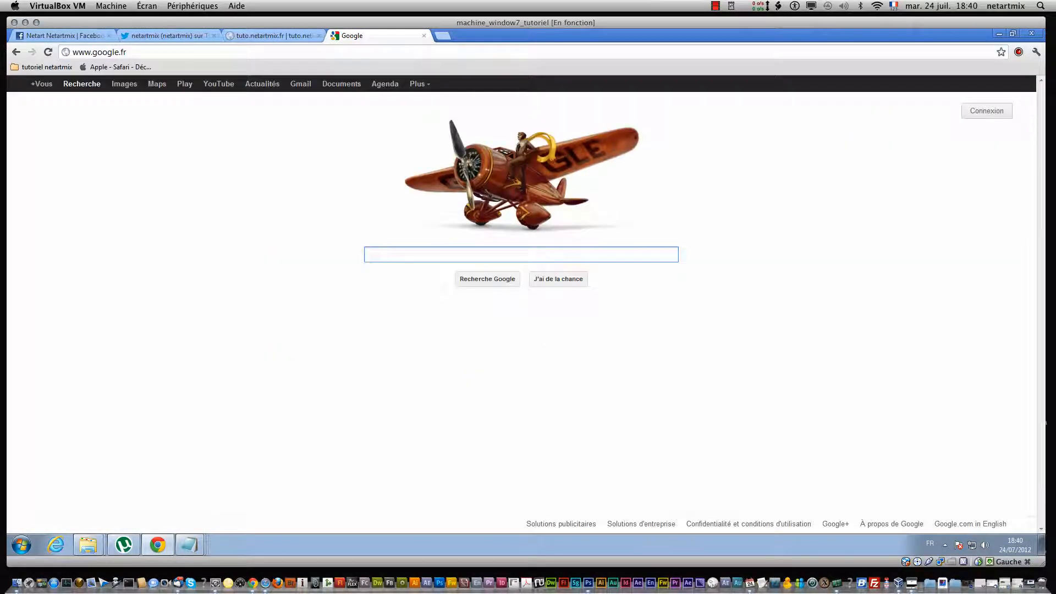
{"action": "type", "text": "to"}
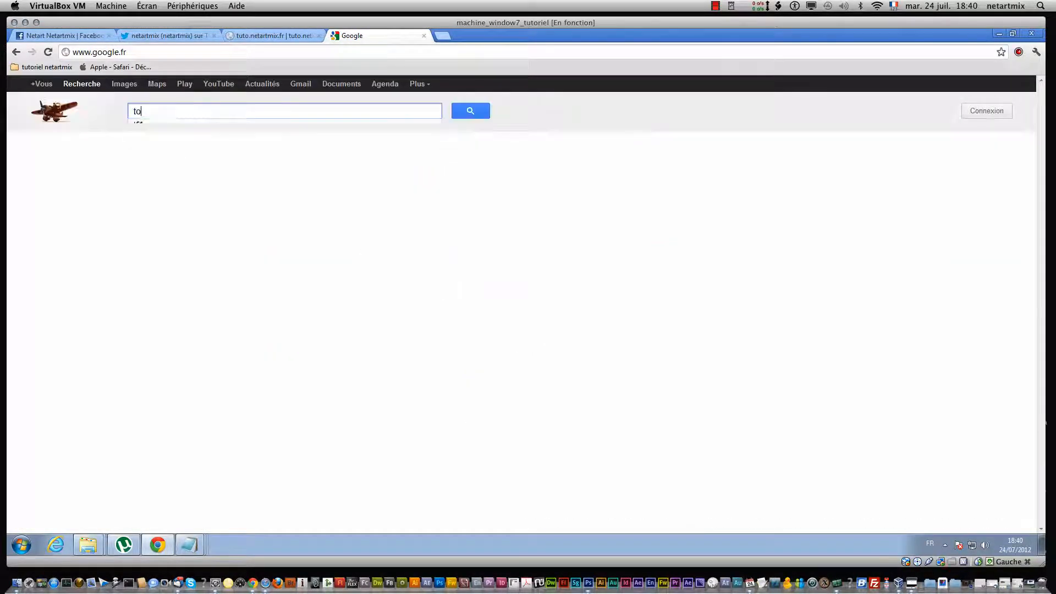
{"action": "type", "text": "web"}
{"action": "key", "text": "Return"}
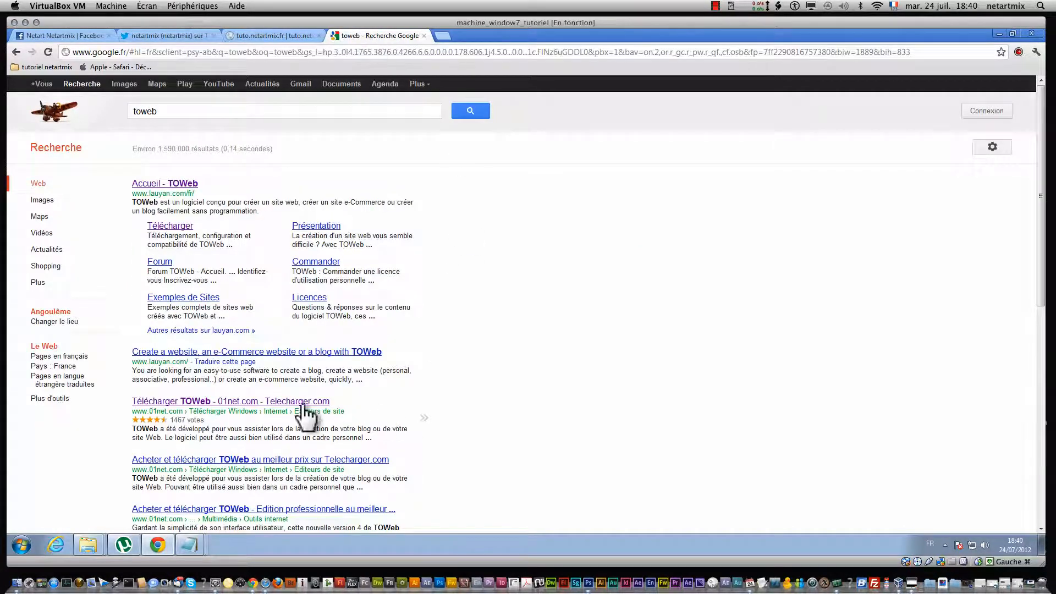
{"action": "left_click", "coordinate": [300, 402]}
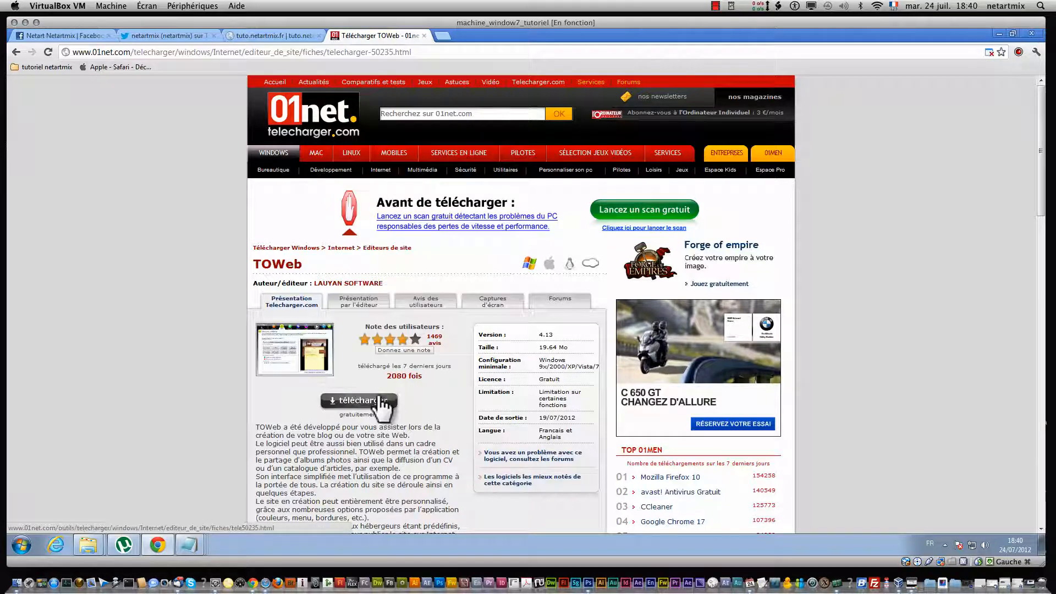
{"action": "left_click", "coordinate": [997, 34]}
{"action": "left_click", "coordinate": [22, 544]}
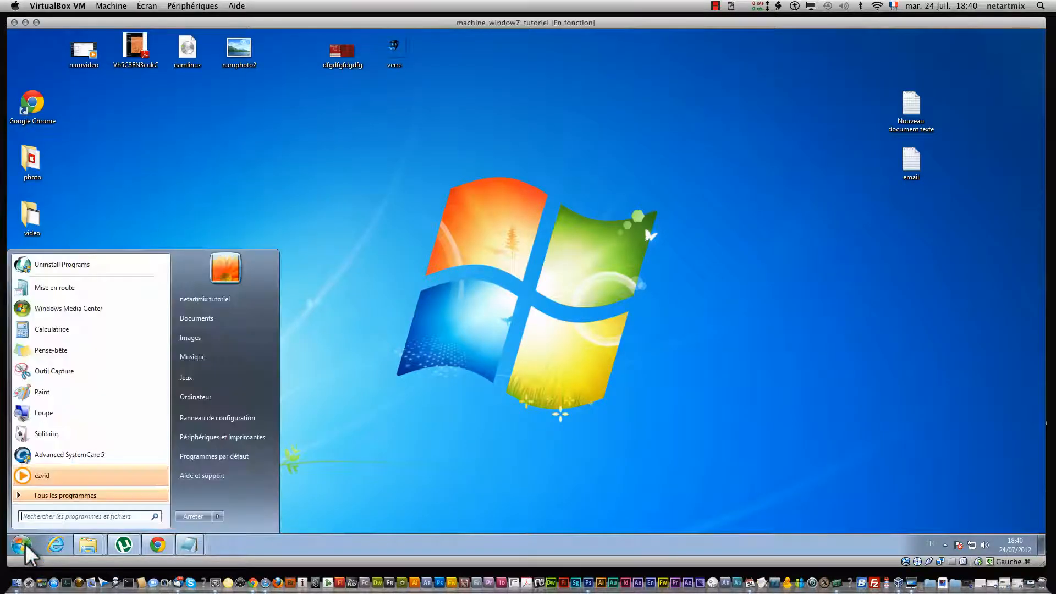
{"action": "left_click", "coordinate": [239, 299]}
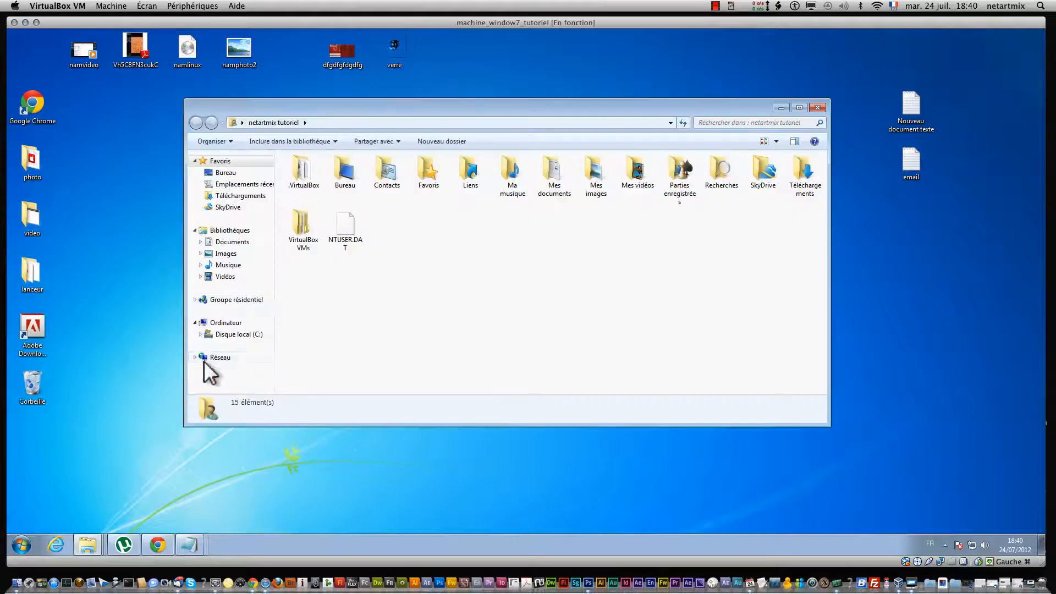
{"action": "left_click", "coordinate": [819, 107]}
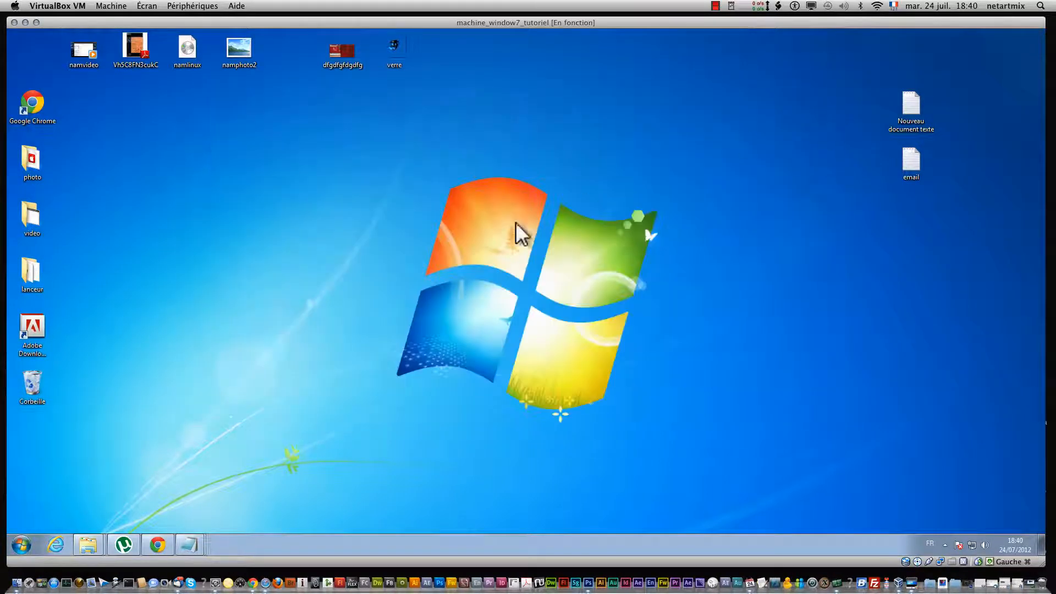
- Open the Téléchargements folder inside the user's personal folder
{"action": "left_click", "coordinate": [22, 544]}
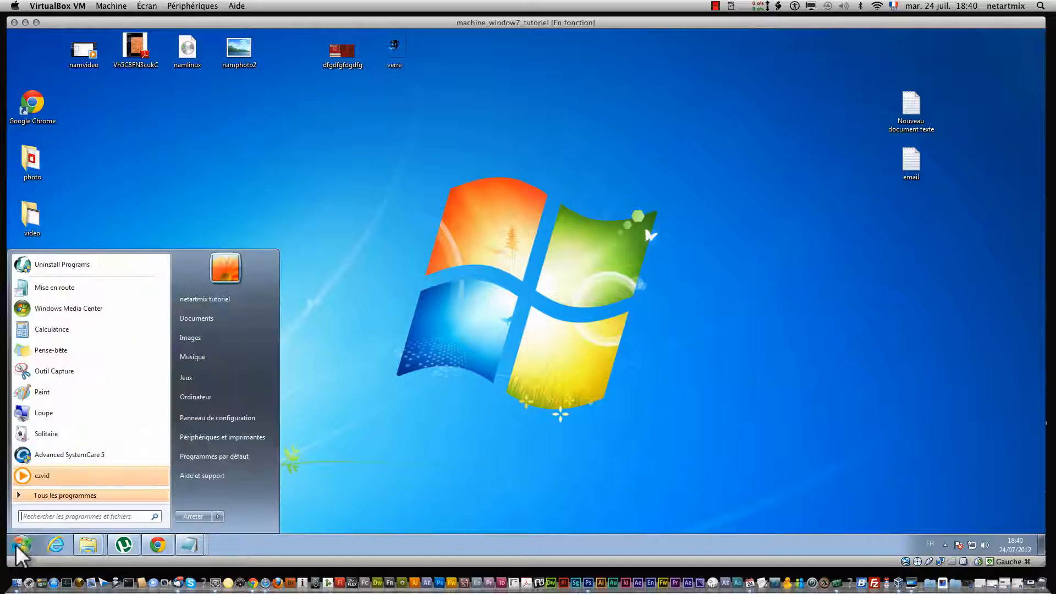
{"action": "left_click", "coordinate": [263, 303]}
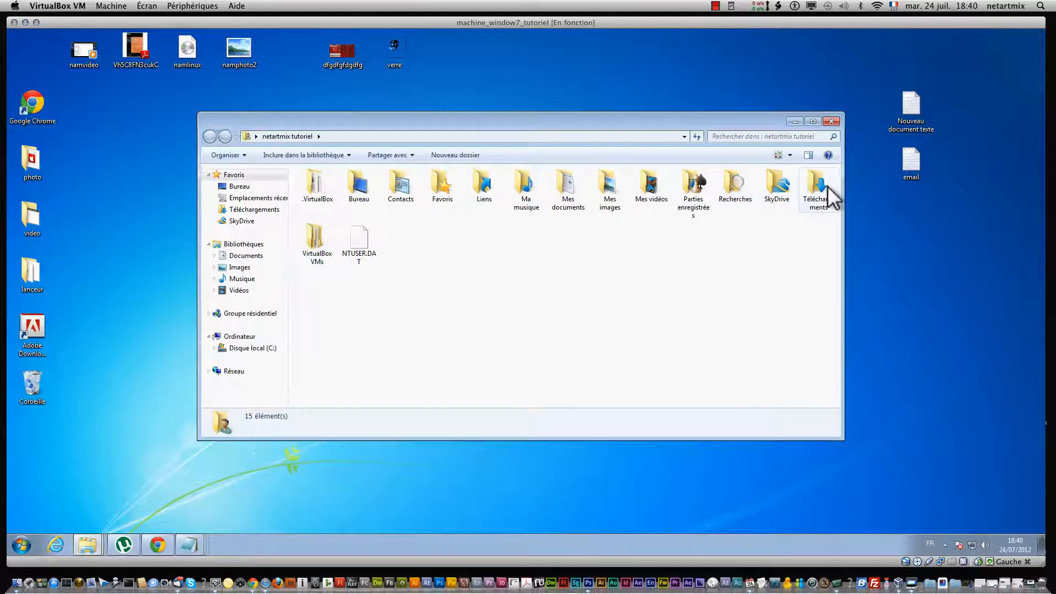
{"action": "double_click", "coordinate": [817, 190]}
- Launch the setup-towebv4-fr installer, authorise it to modify the computer, and close the Téléchargements folder
{"action": "left_click", "coordinate": [345, 210]}
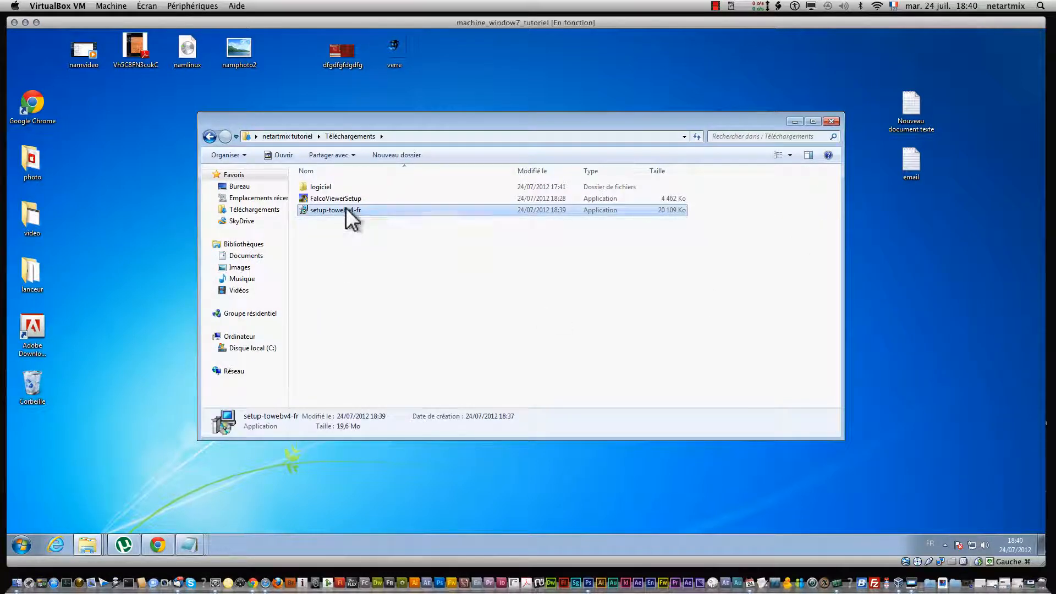
{"action": "right_click", "coordinate": [346, 208]}
{"action": "left_click", "coordinate": [377, 214]}
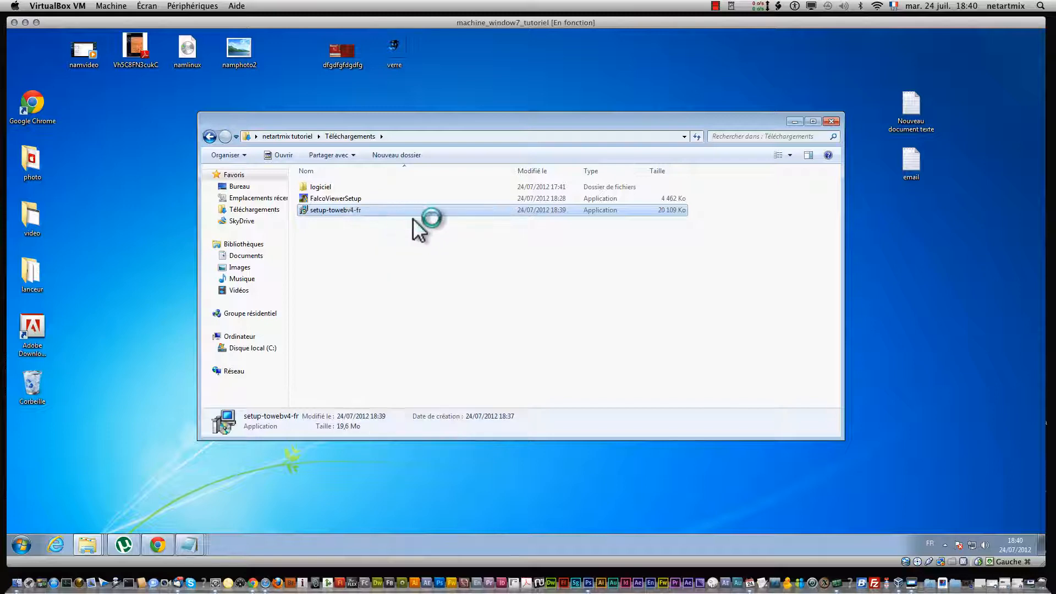
{"action": "left_click", "coordinate": [557, 296]}
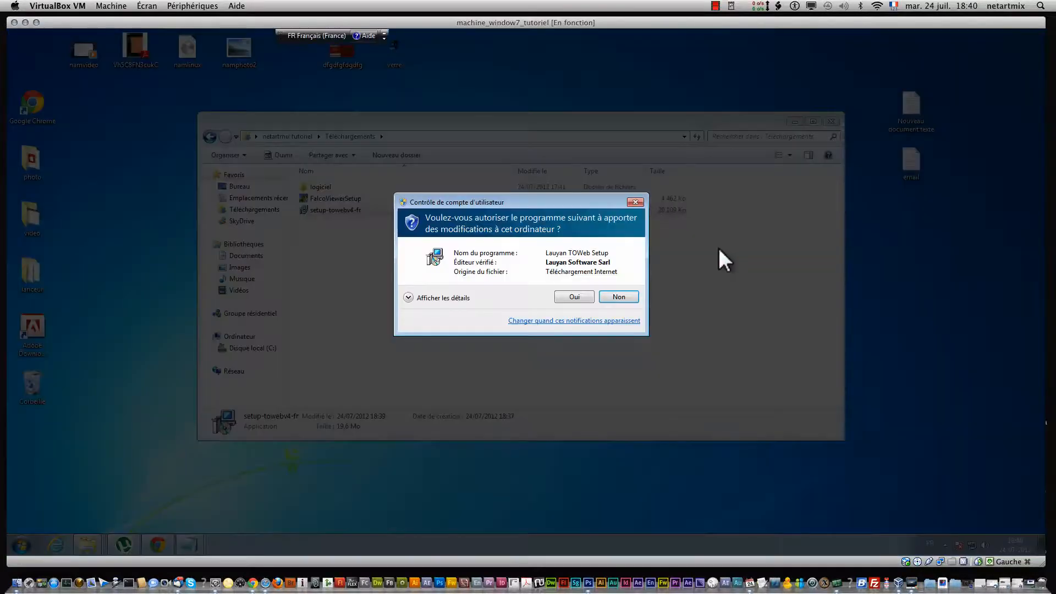
{"action": "left_click", "coordinate": [581, 296]}
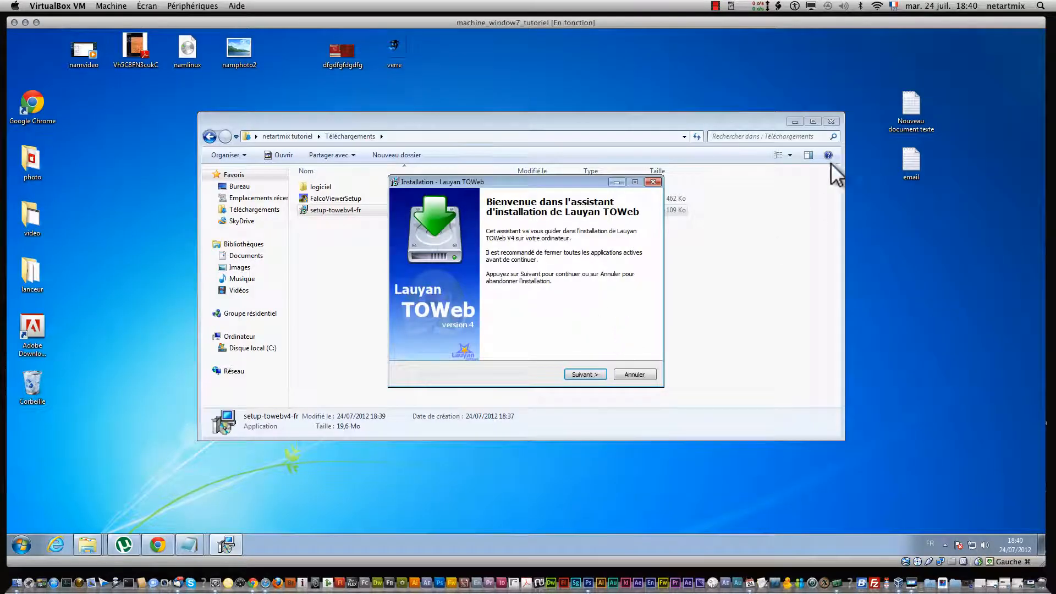
{"action": "left_click", "coordinate": [830, 121]}
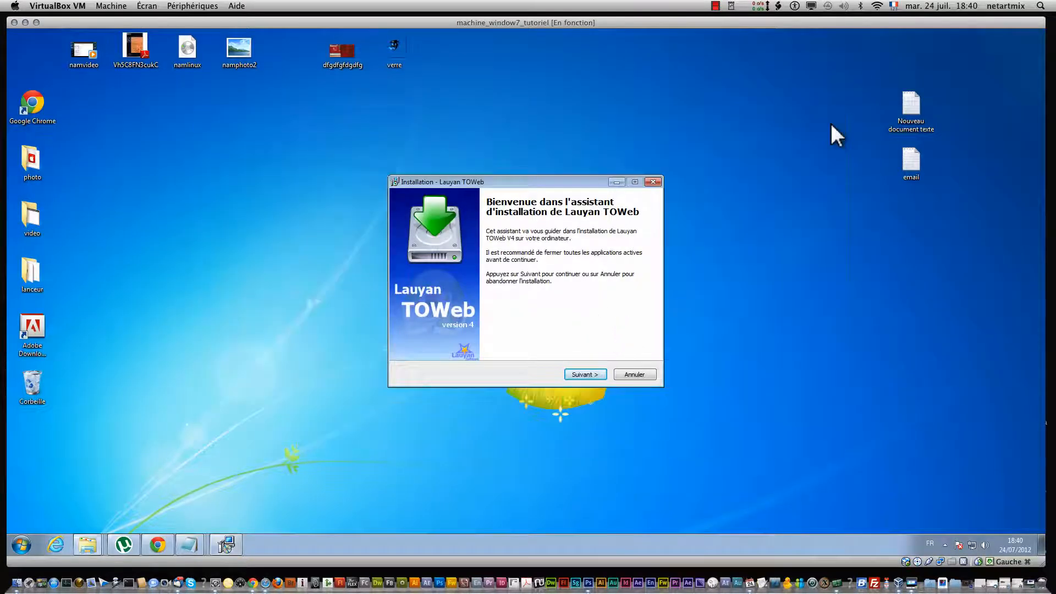
- Accept the licence agreement and install Lauyan TOWeb V4
{"action": "left_click", "coordinate": [584, 375]}
{"action": "left_click", "coordinate": [496, 338]}
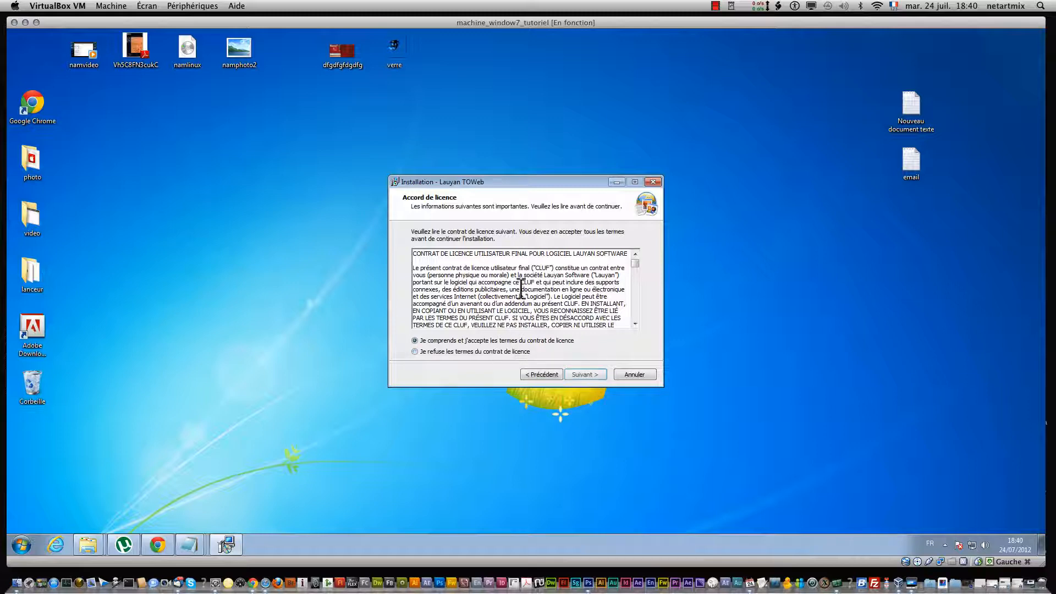
{"action": "left_click", "coordinate": [591, 375]}
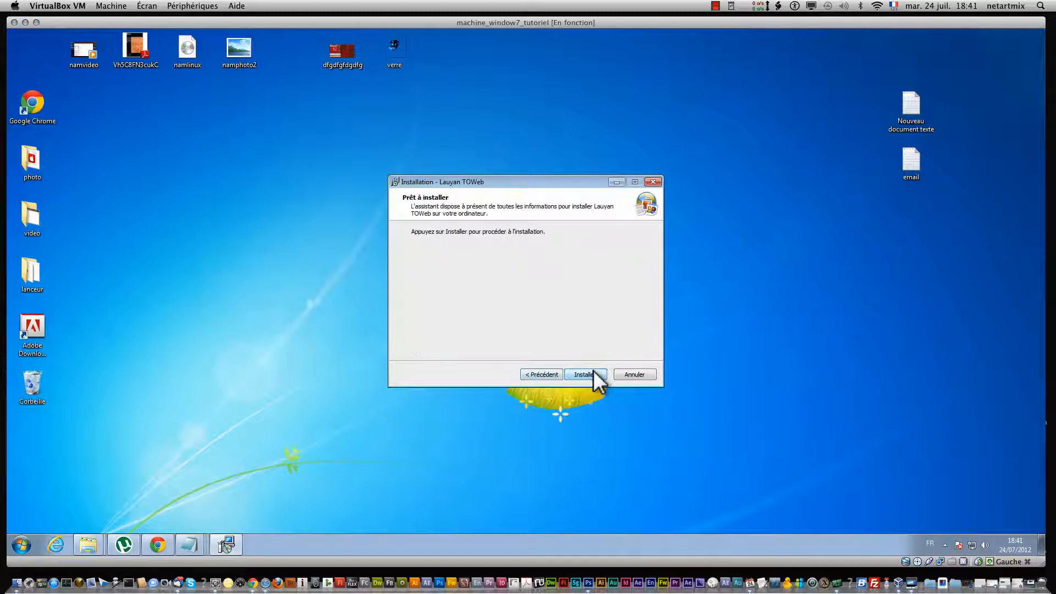
{"action": "left_click", "coordinate": [594, 372]}
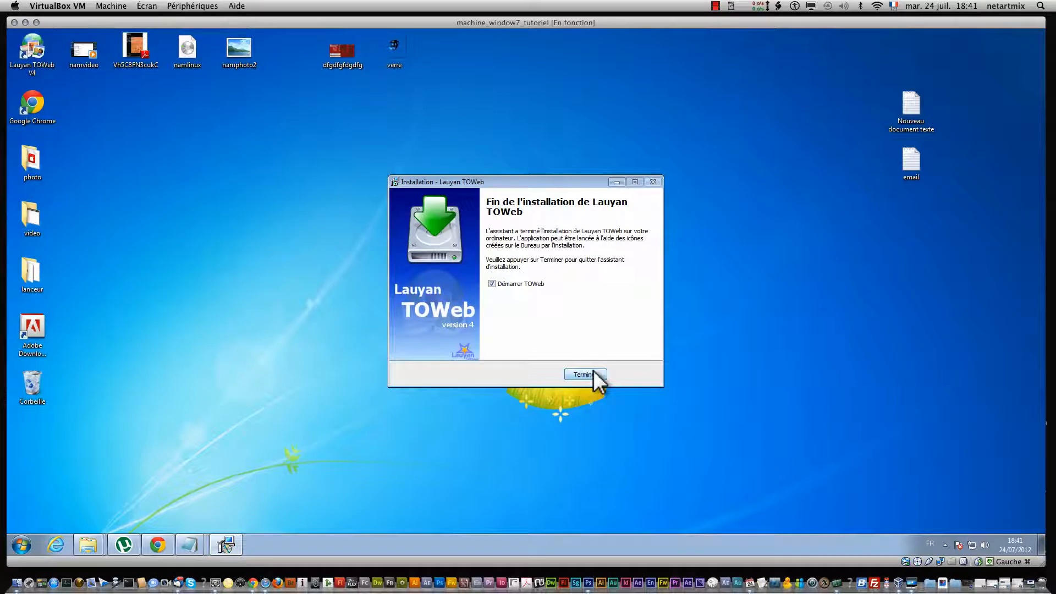
- Finish the installation with TOWeb set to start, and disable the tip of the day at startup
{"action": "left_click", "coordinate": [582, 373]}
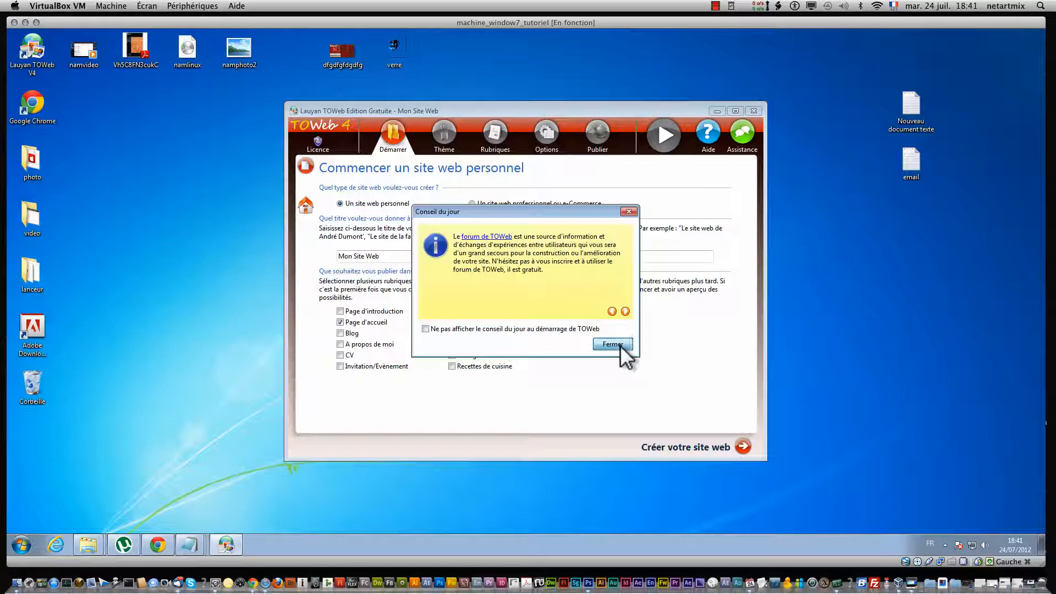
{"action": "left_click", "coordinate": [531, 328]}
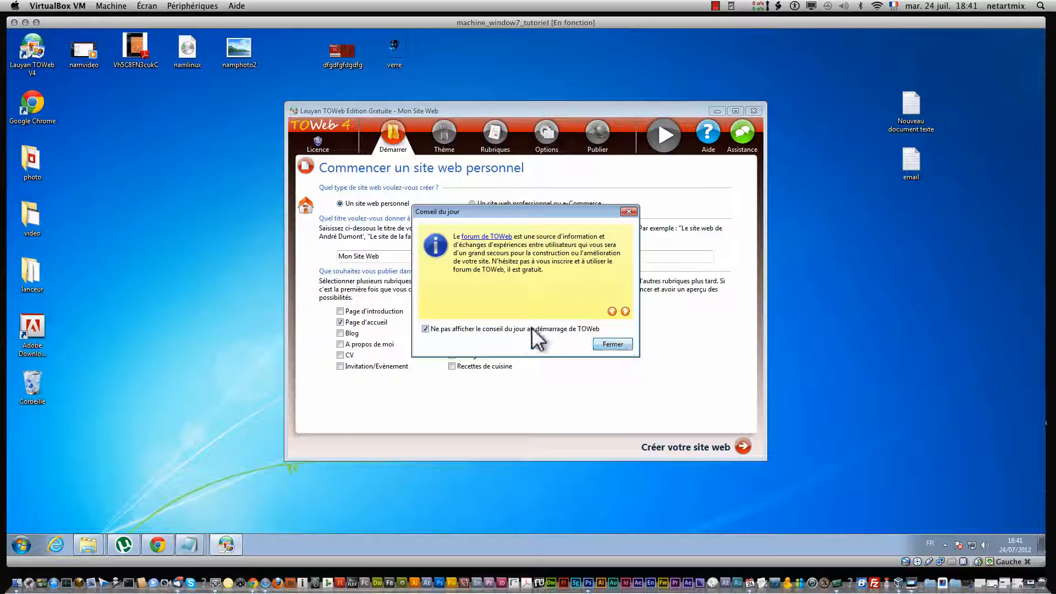
{"action": "left_click", "coordinate": [626, 346]}
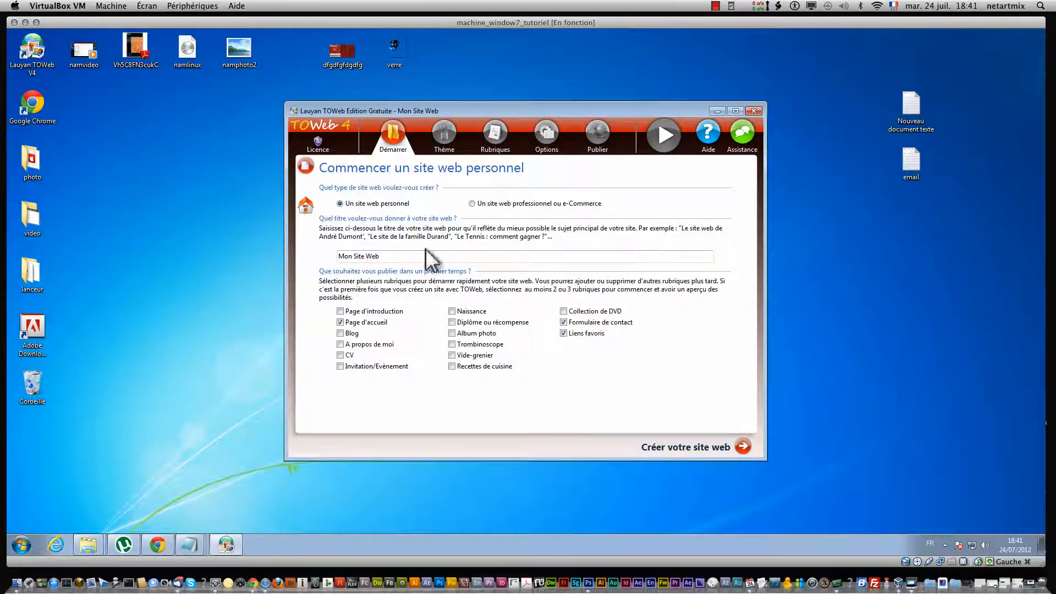
- Create a personal website titled "testnetartmix" with a Blog section added to the default sections
{"action": "left_click_drag", "start_coordinate": [406, 254], "coordinate": [217, 253]}
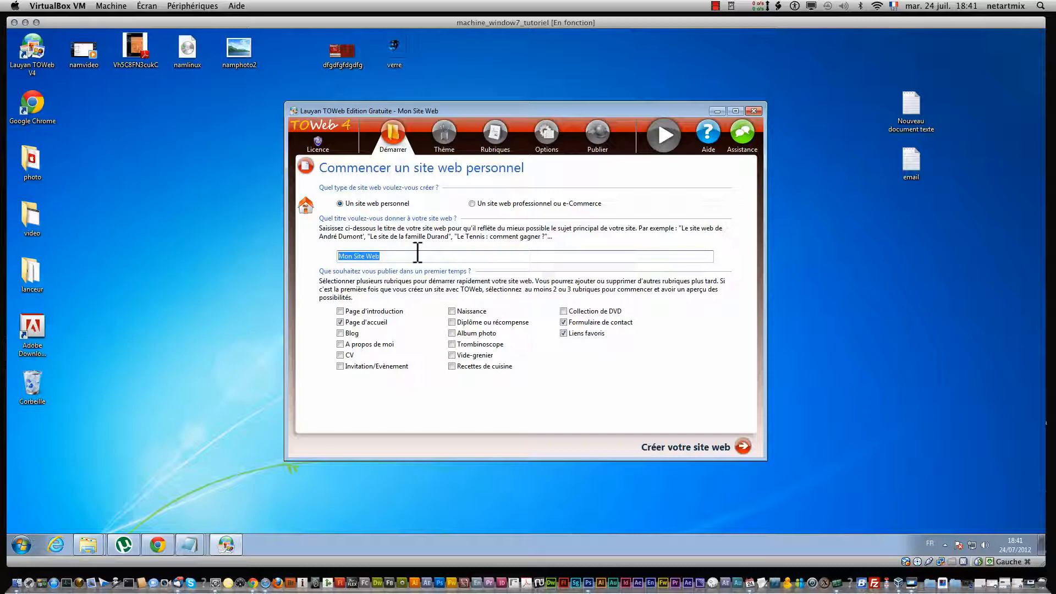
{"action": "type", "text": "testnetartmix"}
{"action": "left_click", "coordinate": [351, 333]}
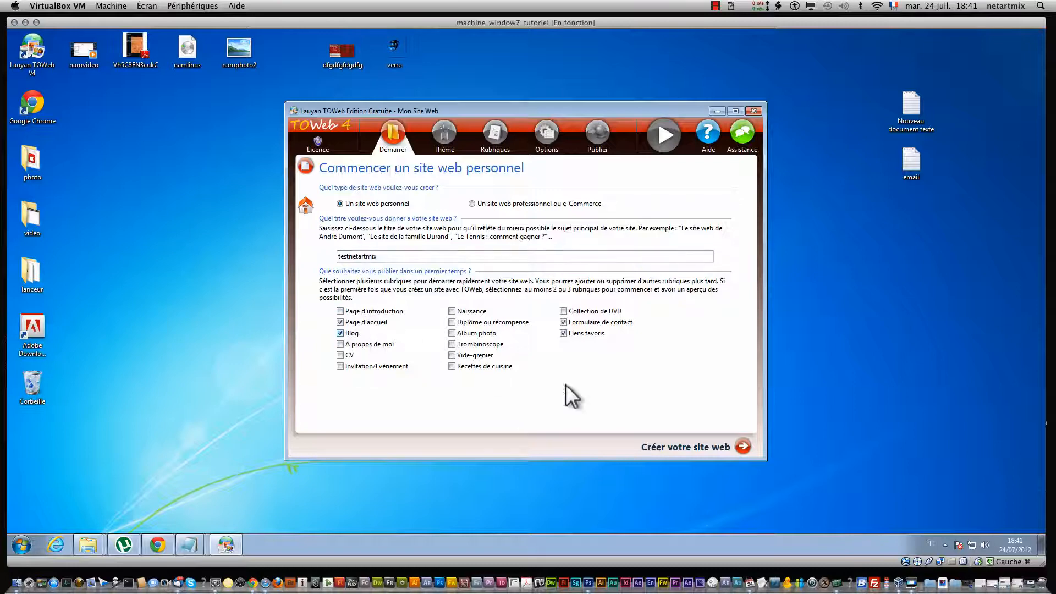
{"action": "left_click", "coordinate": [718, 448]}
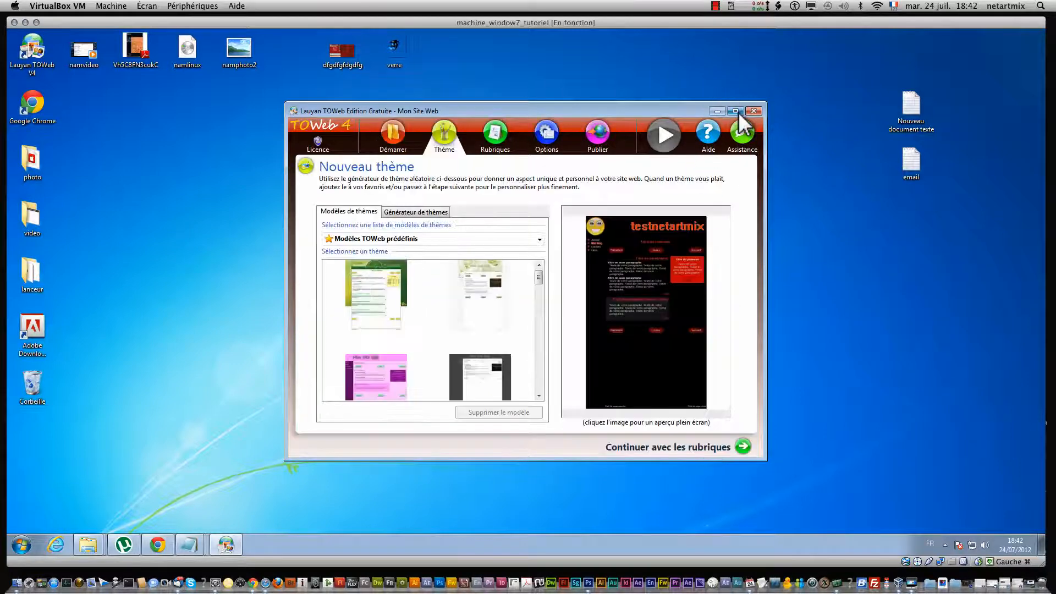
- Maximise the window and use the theme generator to produce new random colour schemes and a new banner background for the site
{"action": "left_click", "coordinate": [736, 111]}
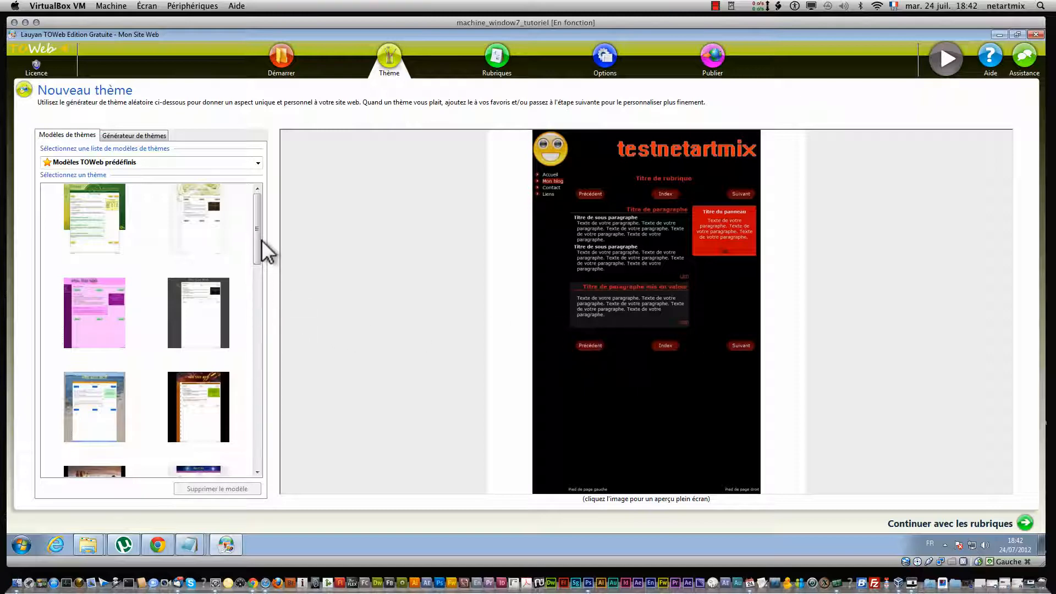
{"action": "left_click_drag", "start_coordinate": [262, 240], "coordinate": [289, 219]}
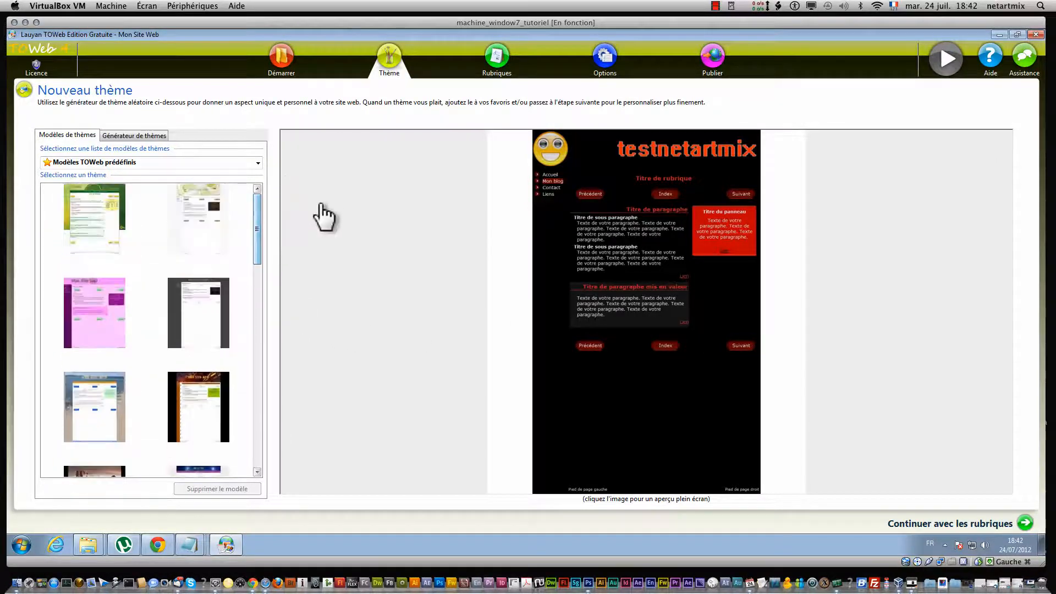
{"action": "left_click", "coordinate": [118, 136]}
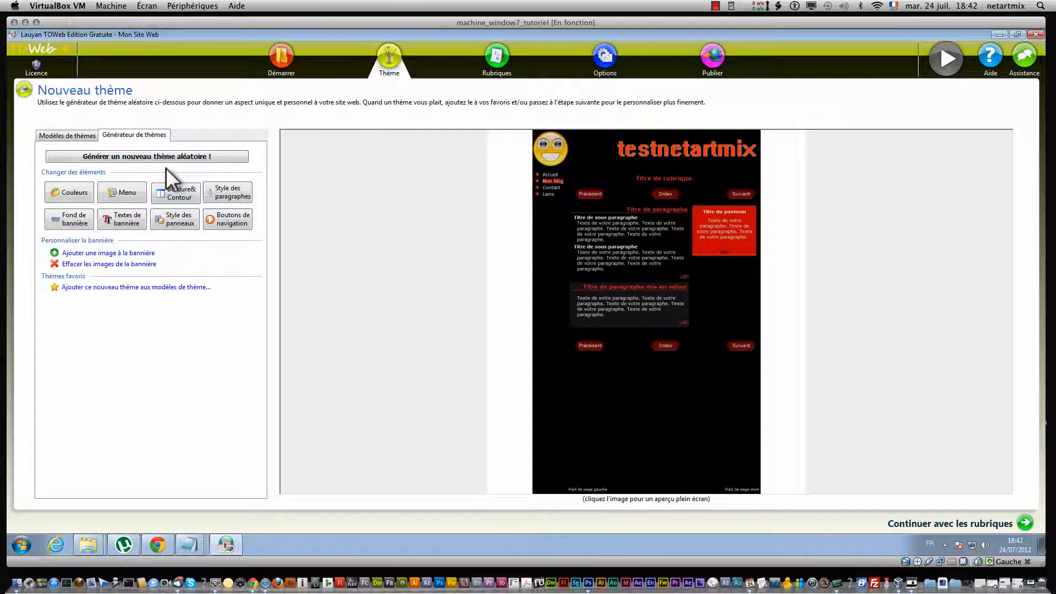
{"action": "left_click", "coordinate": [67, 196]}
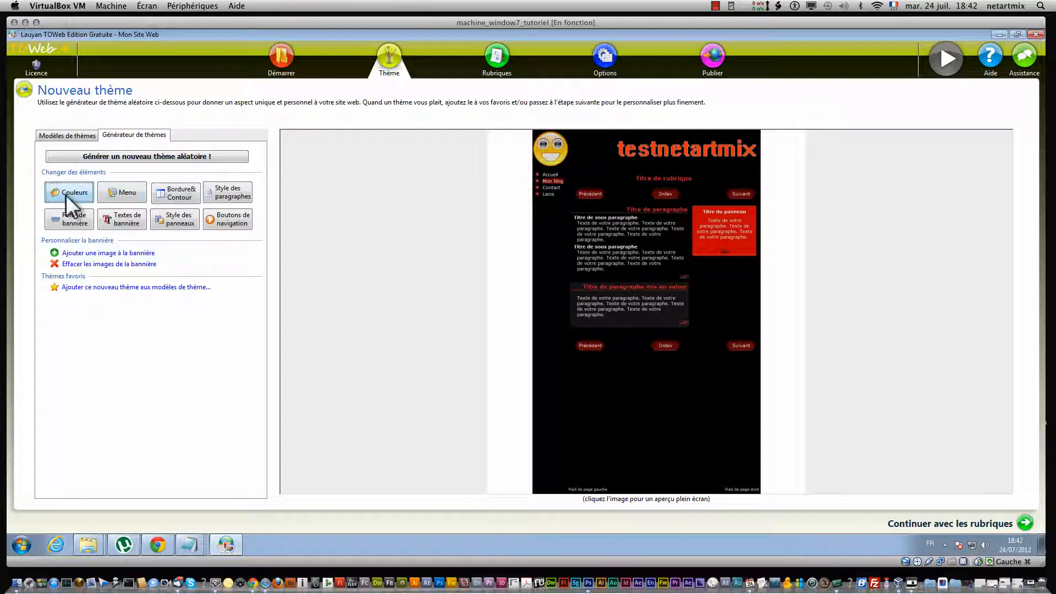
{"action": "left_click", "coordinate": [121, 196]}
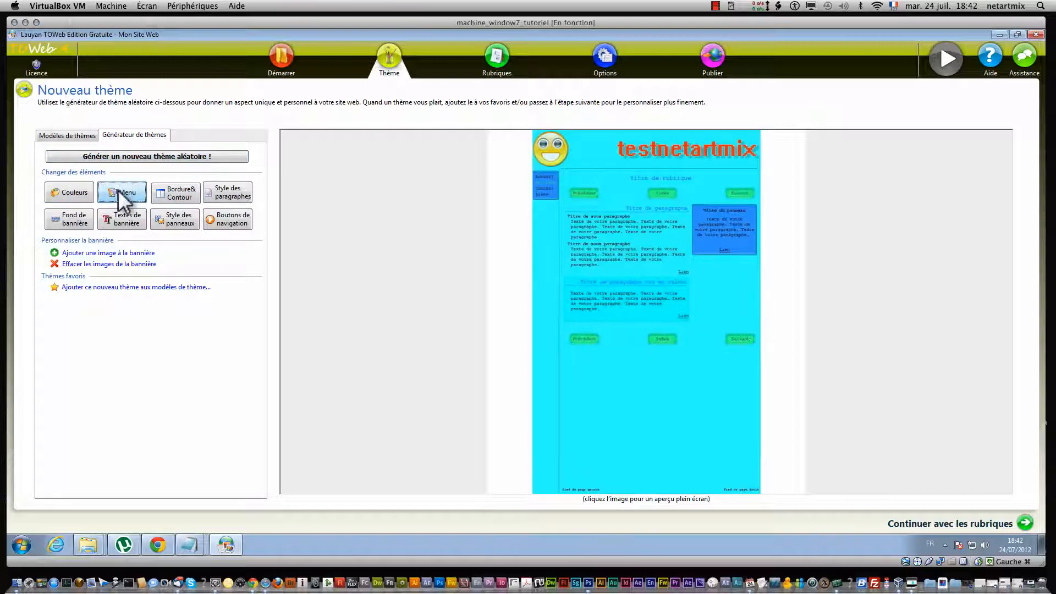
{"action": "left_click", "coordinate": [69, 193]}
{"action": "left_click", "coordinate": [69, 193]}
{"action": "left_click", "coordinate": [70, 194]}
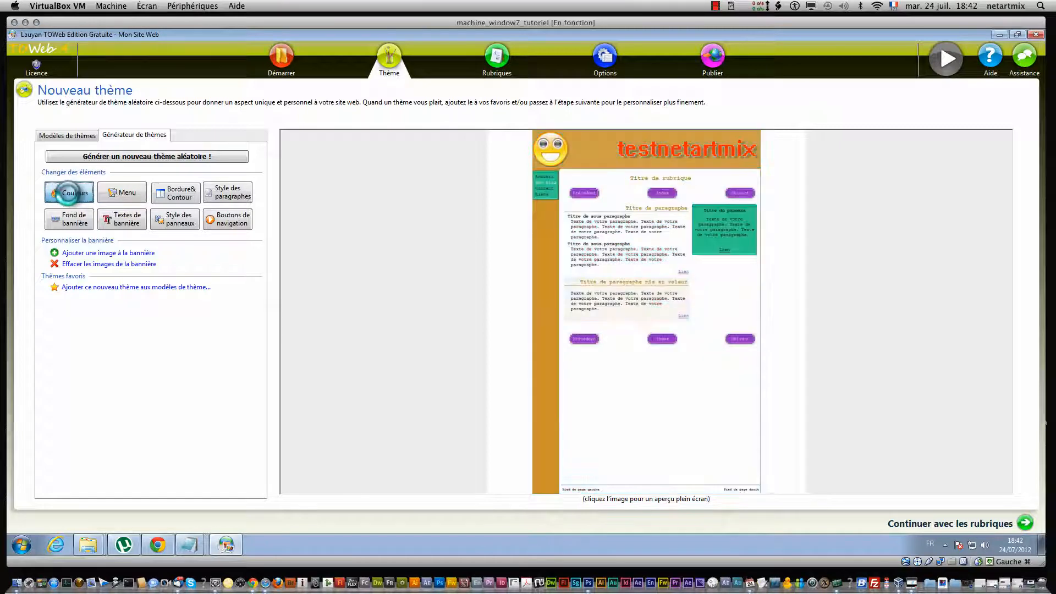
{"action": "left_click", "coordinate": [70, 193]}
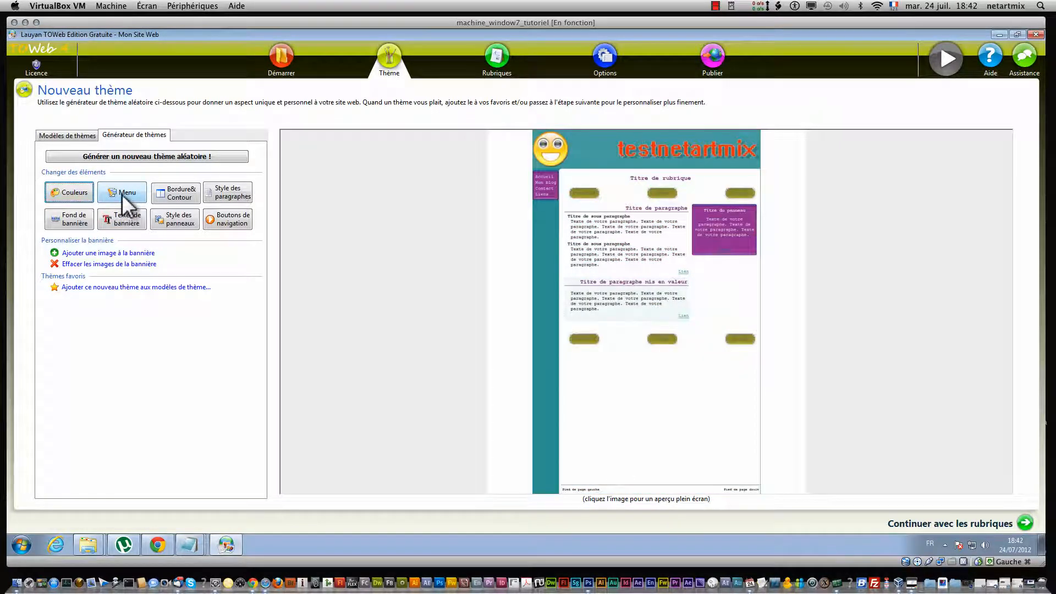
{"action": "left_click", "coordinate": [82, 216]}
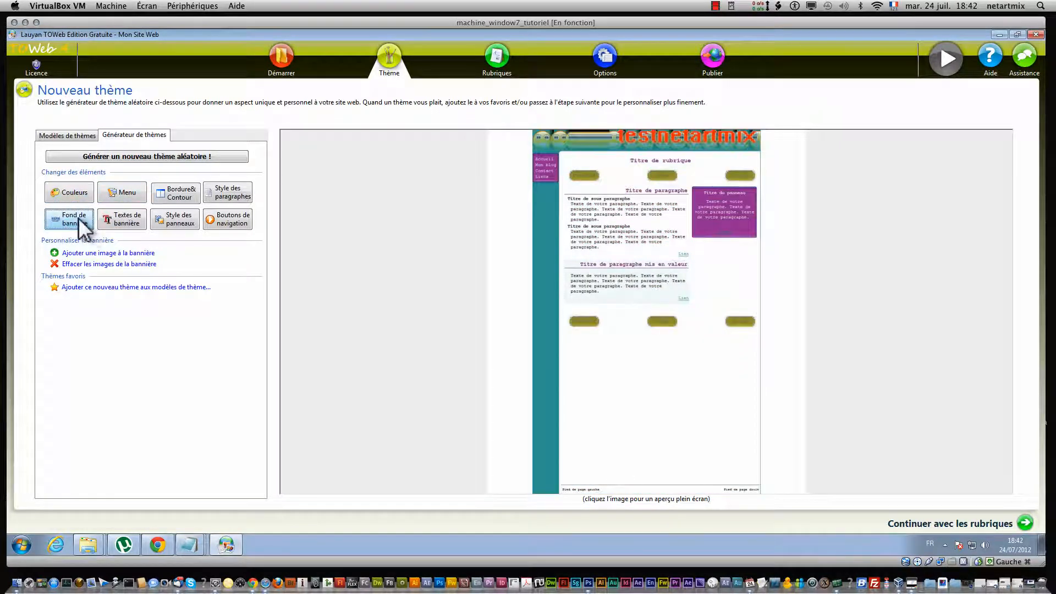
- Switch to the predefined TOWeb theme models and pick a dark theme for the site
{"action": "left_click", "coordinate": [68, 136]}
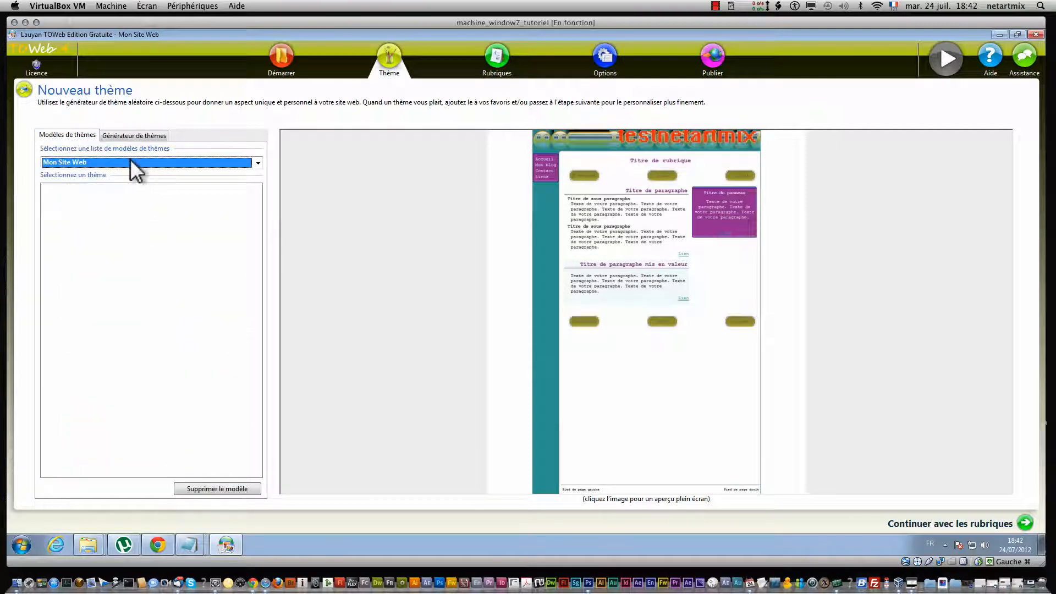
{"action": "left_click", "coordinate": [131, 161]}
{"action": "left_click", "coordinate": [147, 174]}
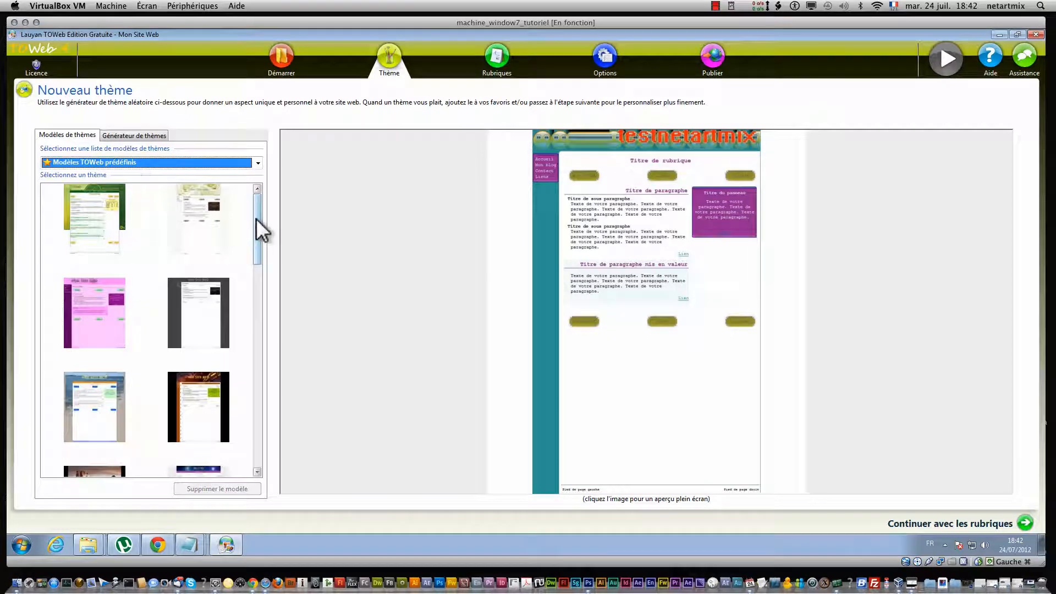
{"action": "left_click_drag", "start_coordinate": [257, 258], "coordinate": [238, 372]}
{"action": "left_click", "coordinate": [95, 337]}
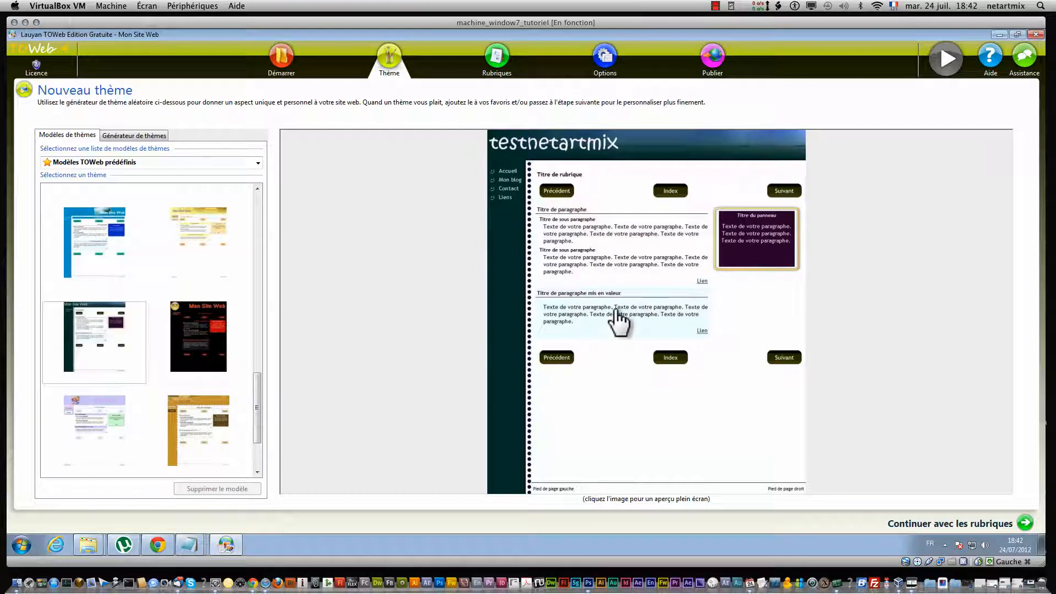
- In the site's meta tags, consult the keyword help and enter the keywords "informatique, tutoriel, blog"
{"action": "left_click", "coordinate": [281, 59]}
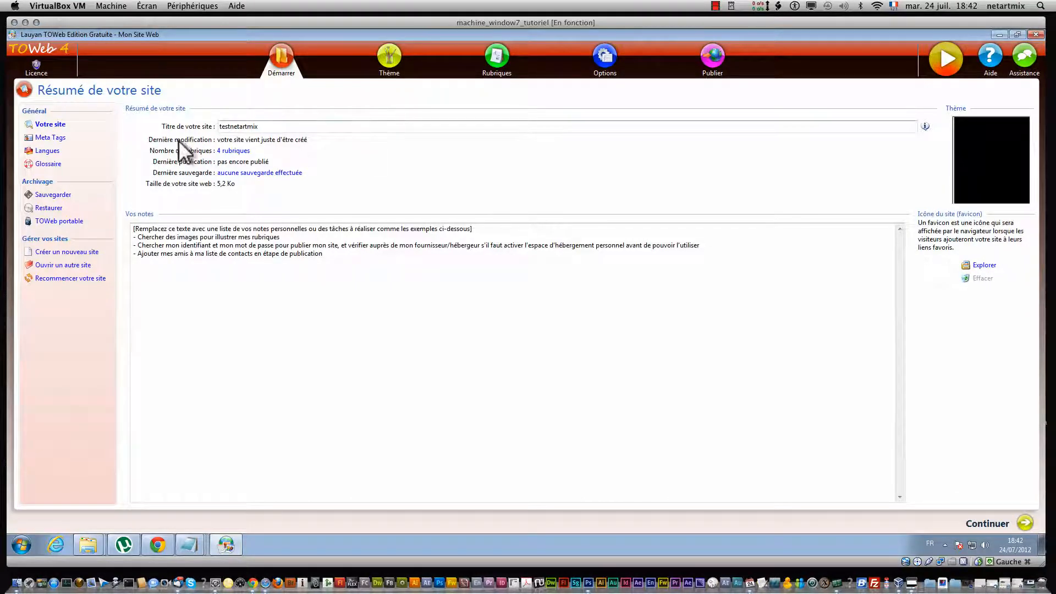
{"action": "left_click", "coordinate": [58, 138]}
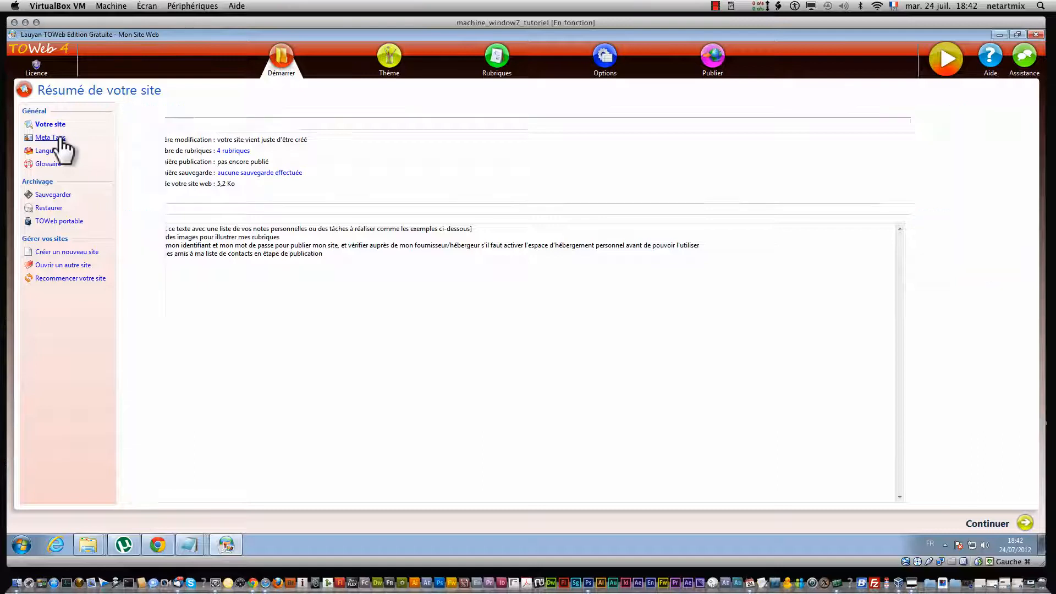
{"action": "left_click", "coordinate": [184, 124]}
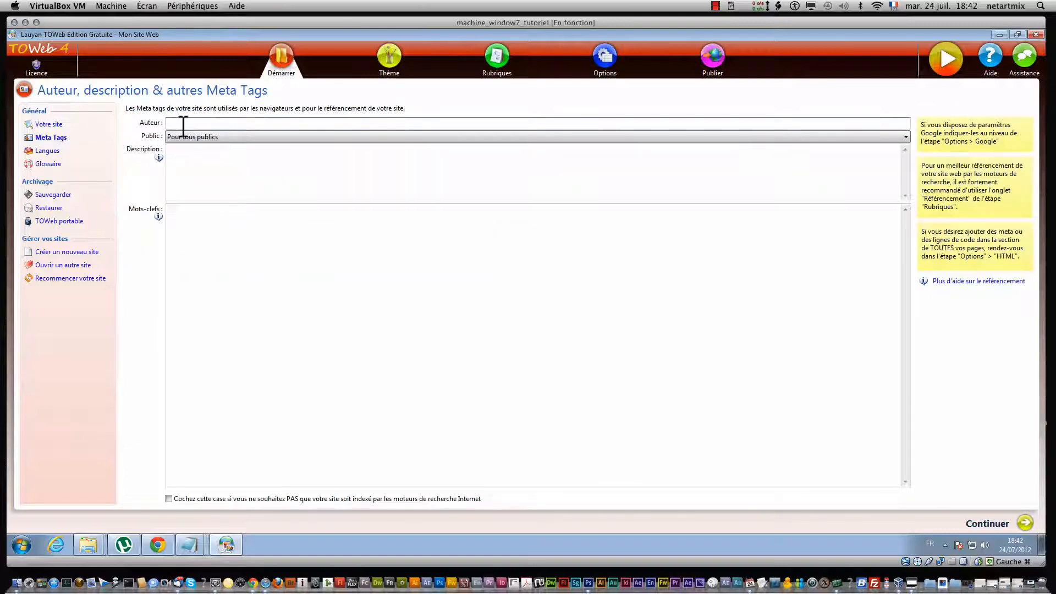
{"action": "left_click", "coordinate": [197, 157]}
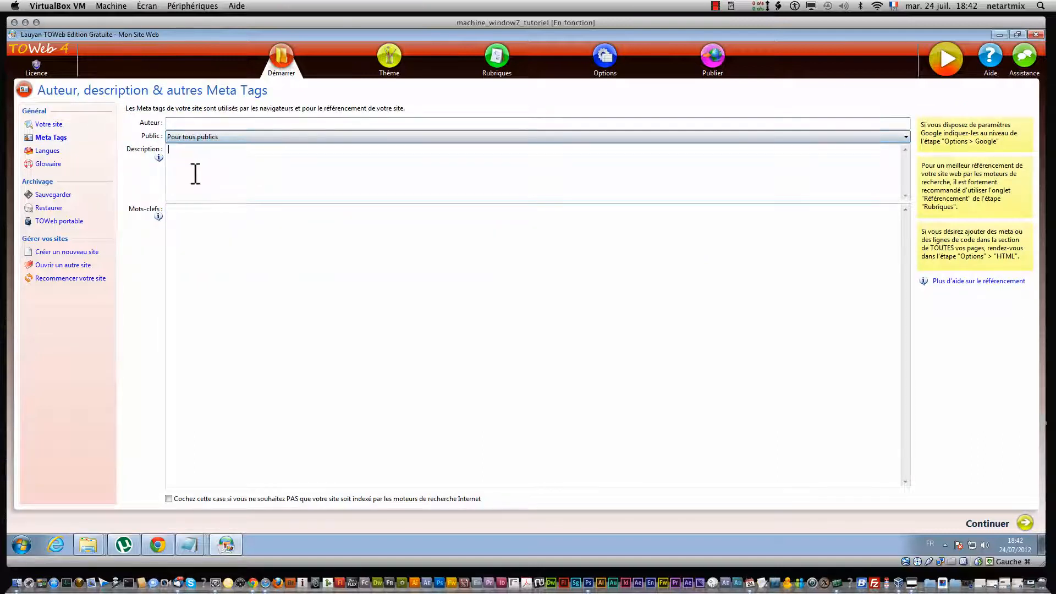
{"action": "left_click", "coordinate": [217, 236]}
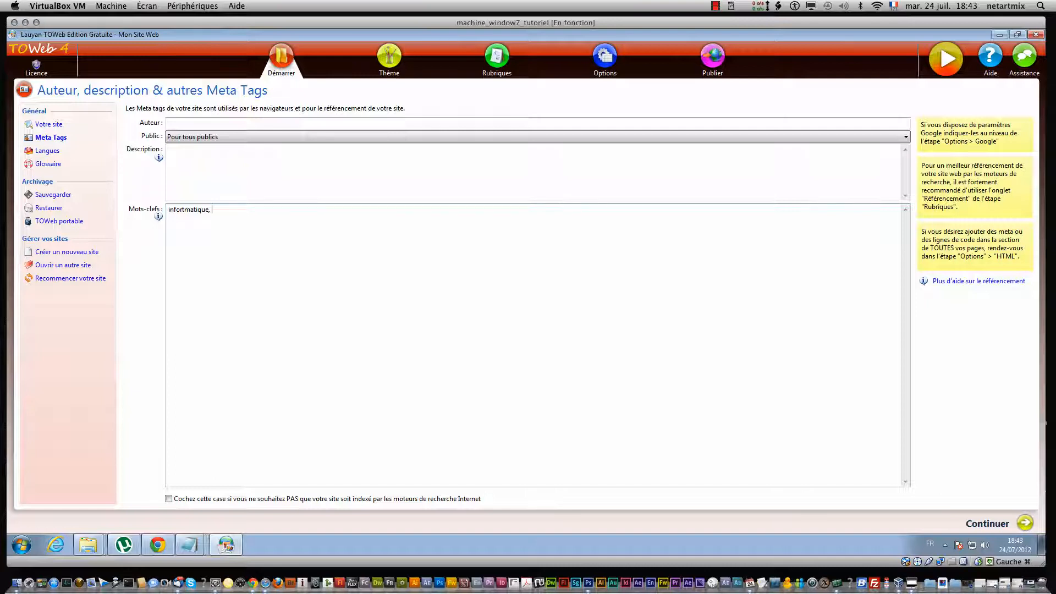
{"action": "left_click", "coordinate": [157, 213]}
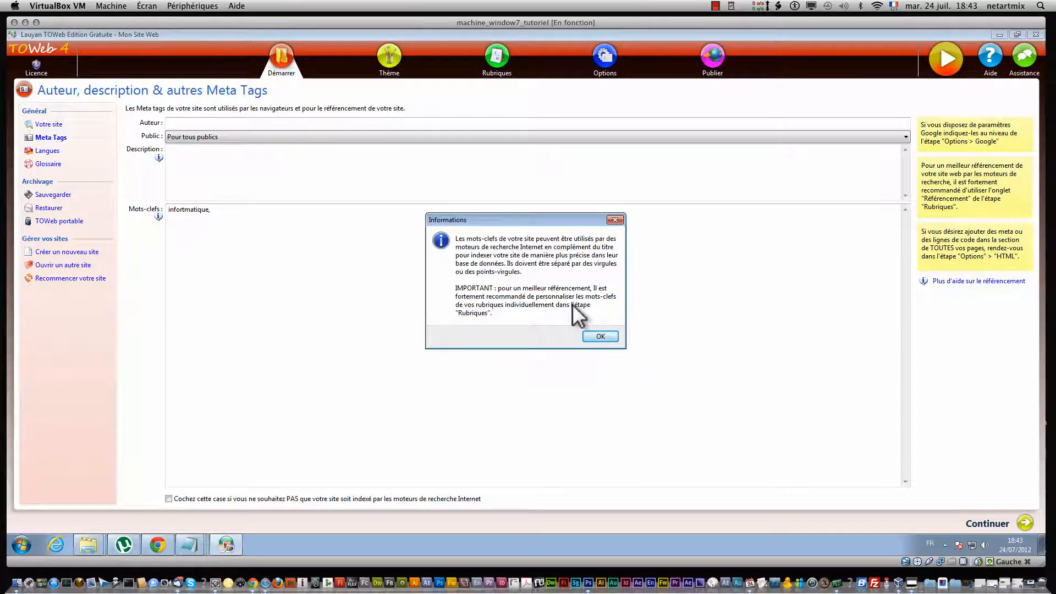
{"action": "left_click", "coordinate": [599, 335]}
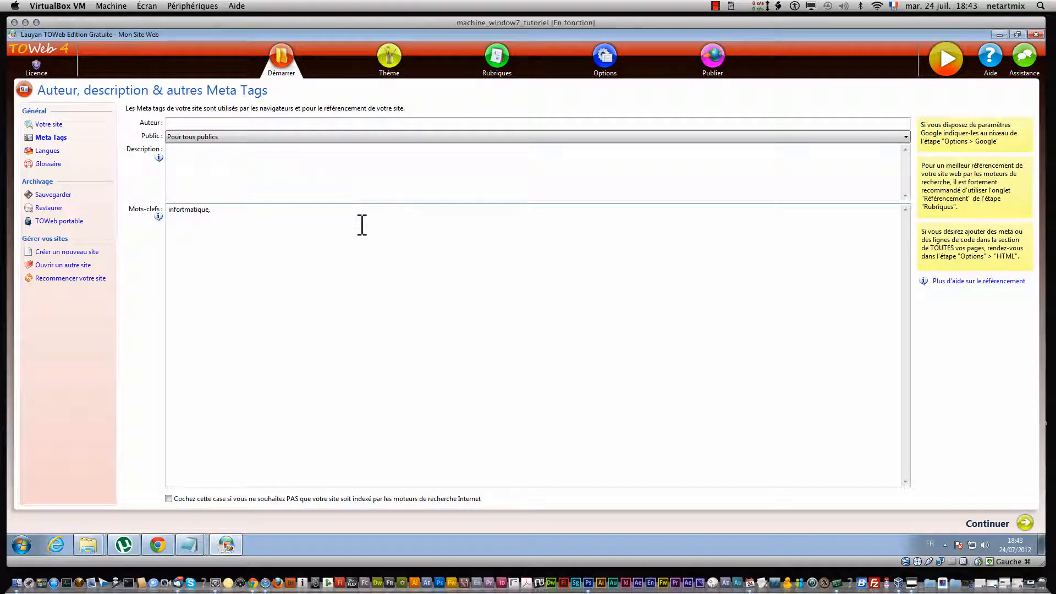
{"action": "type", "text": "tutoriel, s"}
{"action": "key", "text": "BackSpace"}
{"action": "type", "text": "blog"}
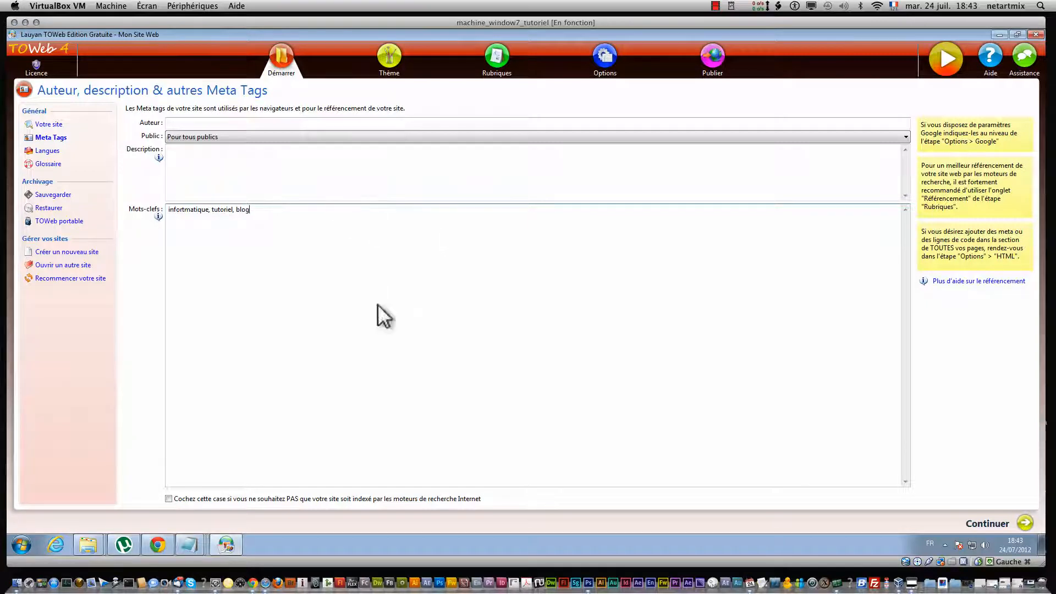
- Set the description to "tutoriel informatique pour débutant", the author to "testnetartmix" and the audience to "Pour tous publics"
{"action": "left_click", "coordinate": [233, 177]}
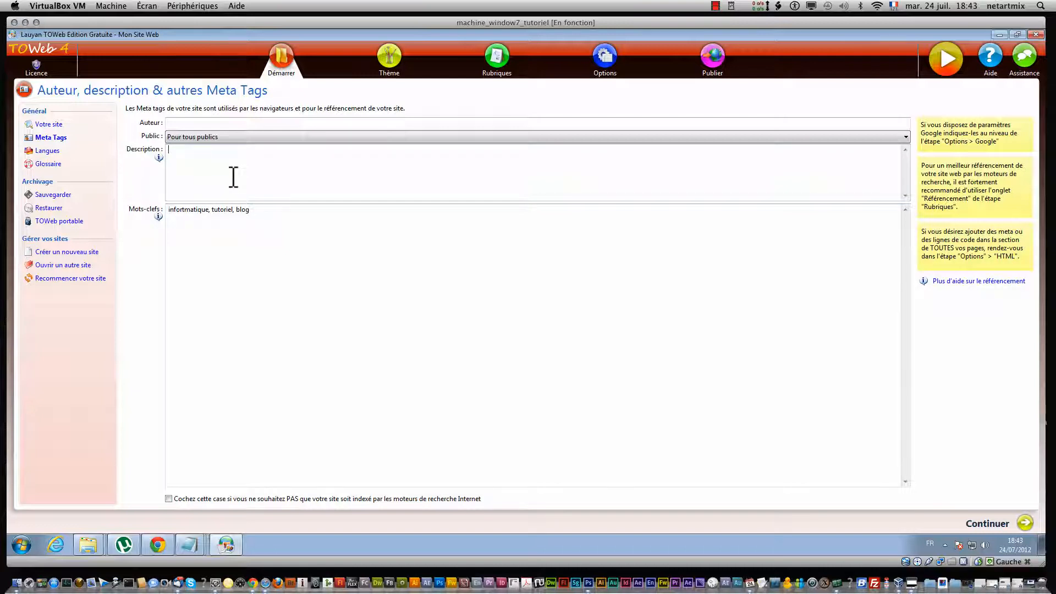
{"action": "type", "text": "tutoriel informatique pour débutant"}
{"action": "left_click", "coordinate": [318, 122]}
{"action": "type", "text": "testnetartmix"}
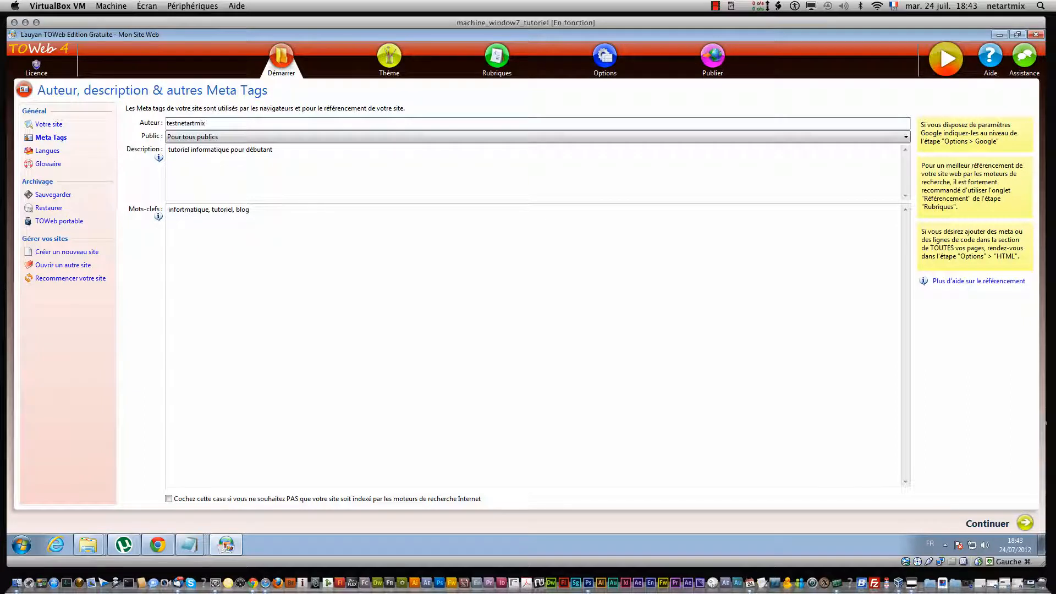
{"action": "left_click", "coordinate": [338, 136]}
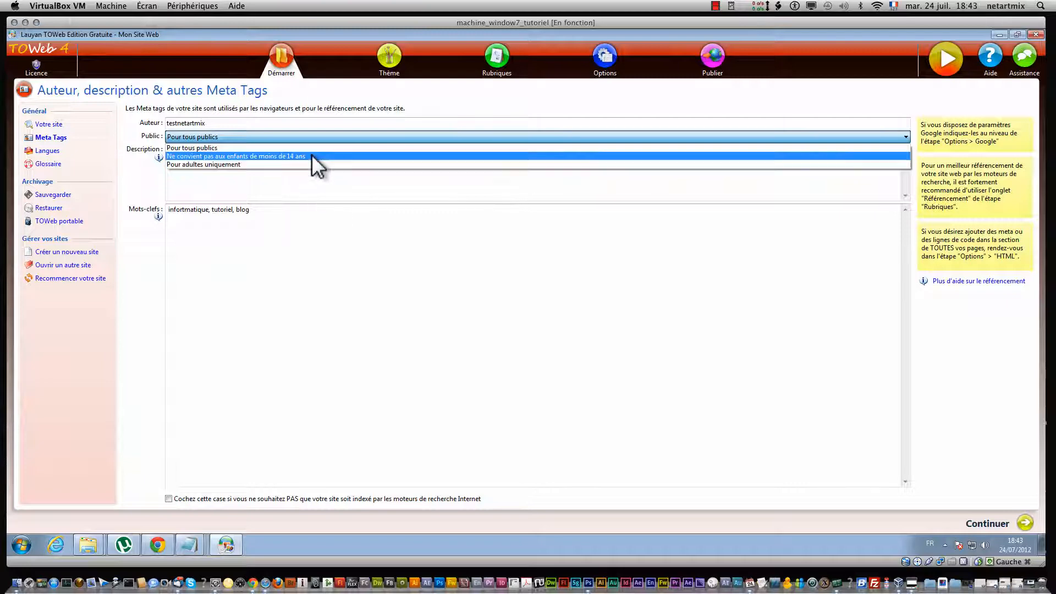
{"action": "left_click", "coordinate": [289, 147]}
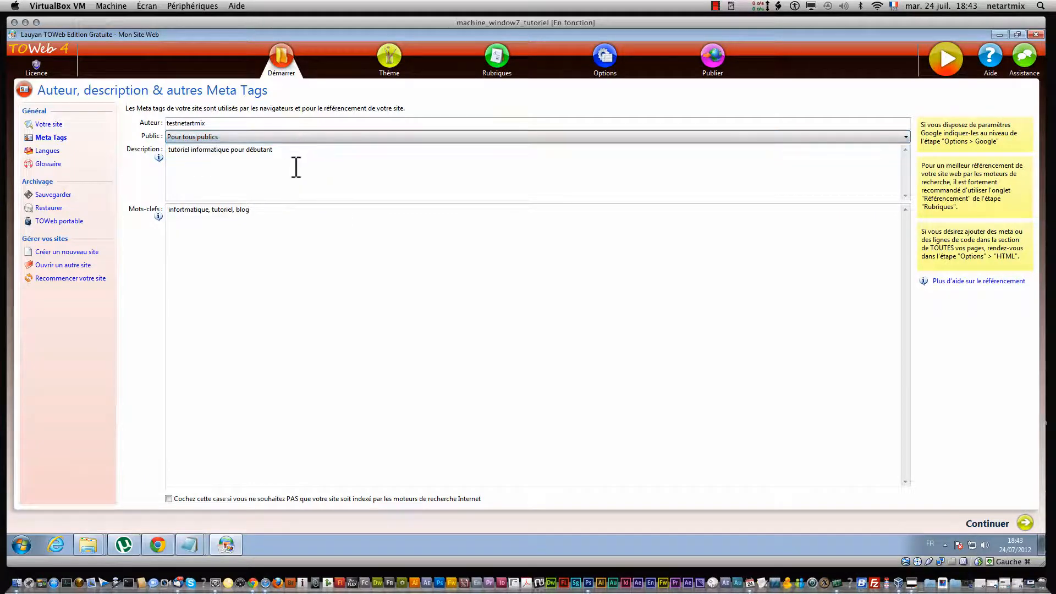
- Enable multilingual management for the site and add Assamese as a second language
{"action": "left_click", "coordinate": [55, 154]}
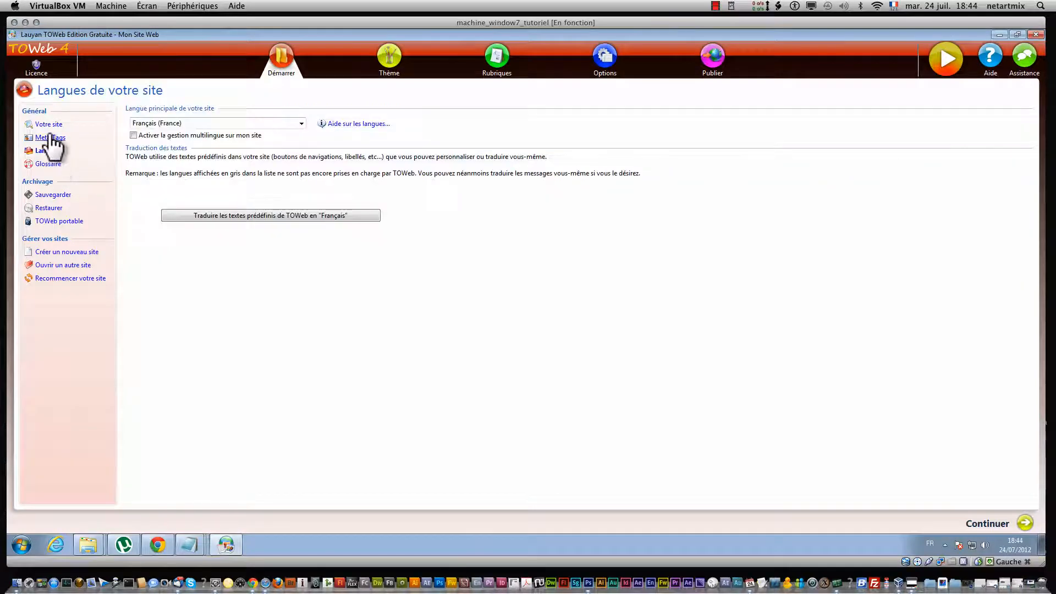
{"action": "left_click", "coordinate": [50, 139]}
{"action": "left_click", "coordinate": [47, 151]}
{"action": "left_click", "coordinate": [167, 135]}
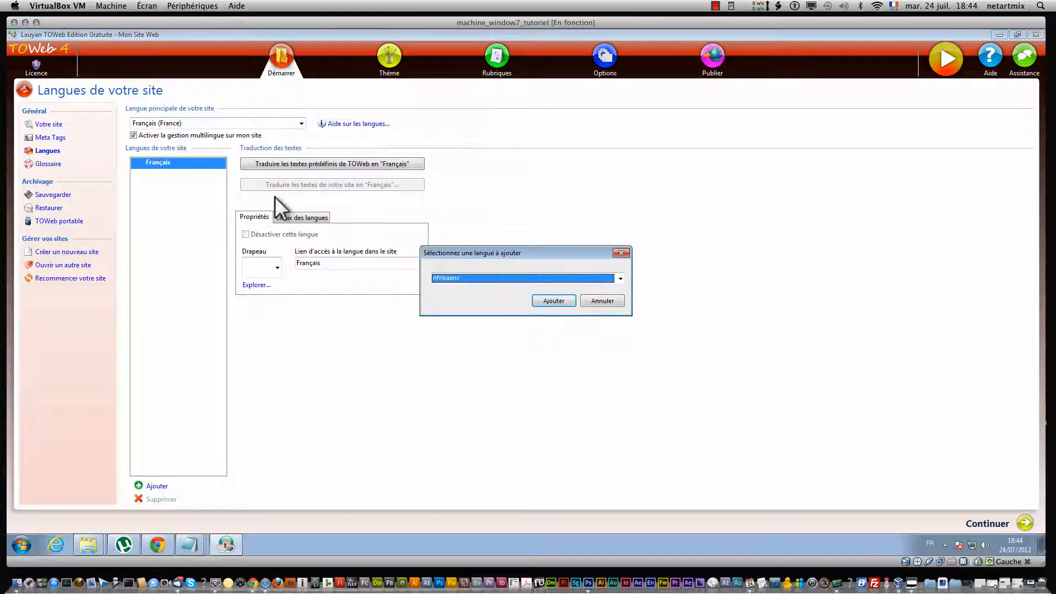
{"action": "left_click", "coordinate": [619, 278]}
{"action": "left_click", "coordinate": [544, 316]}
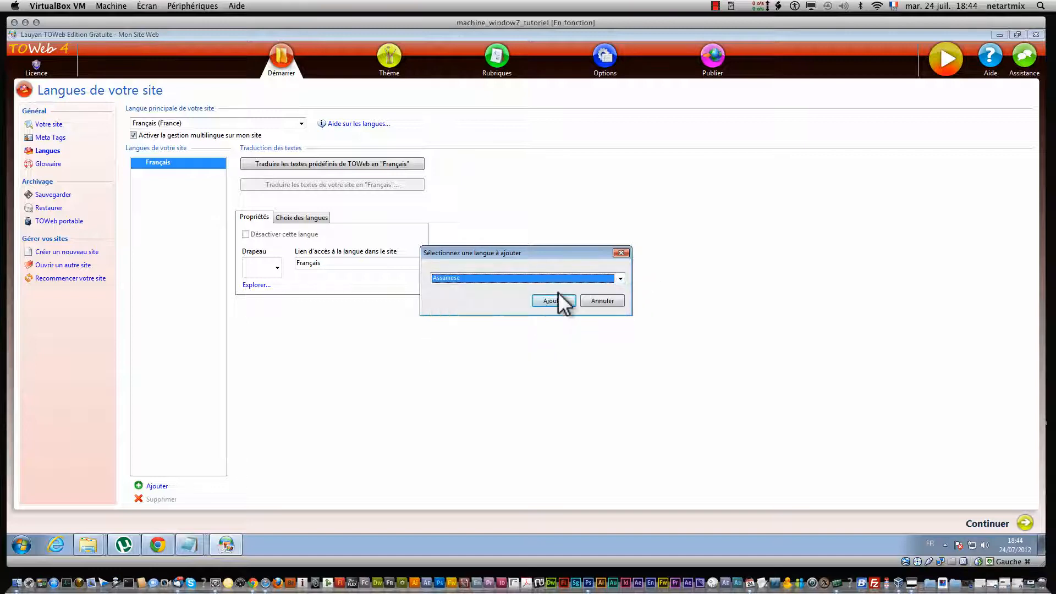
{"action": "left_click", "coordinate": [562, 301]}
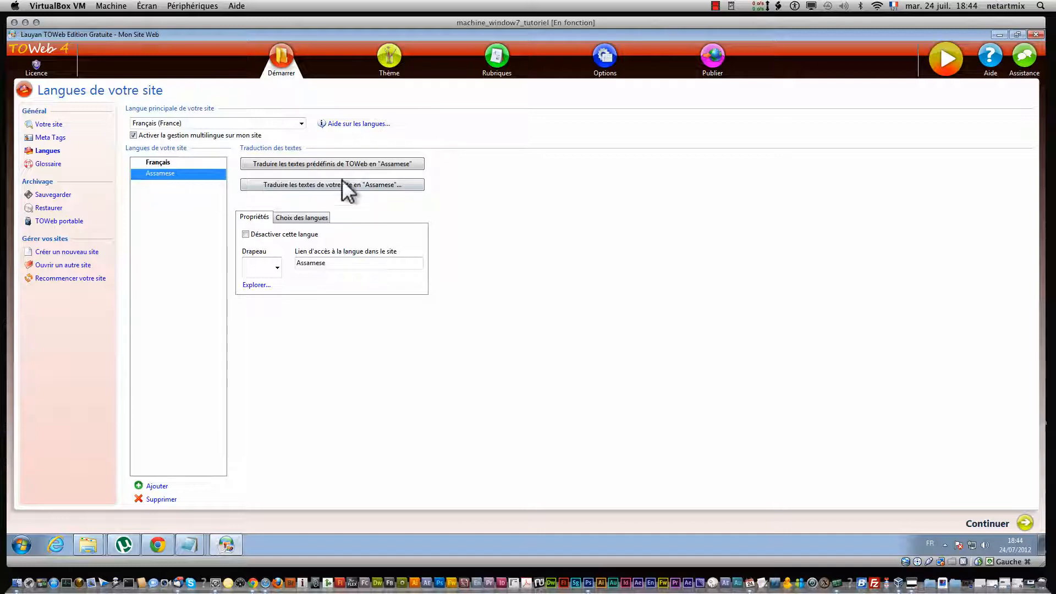
- Review the glossary, backup and site creation pages without changing them, and check the current theme preview
{"action": "left_click", "coordinate": [59, 165]}
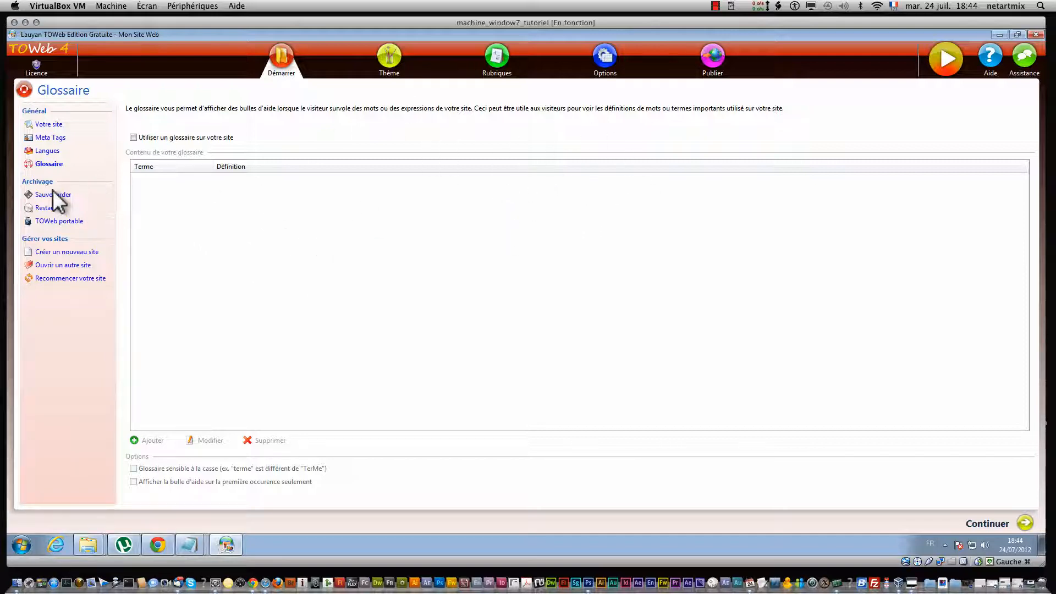
{"action": "left_click", "coordinate": [68, 198]}
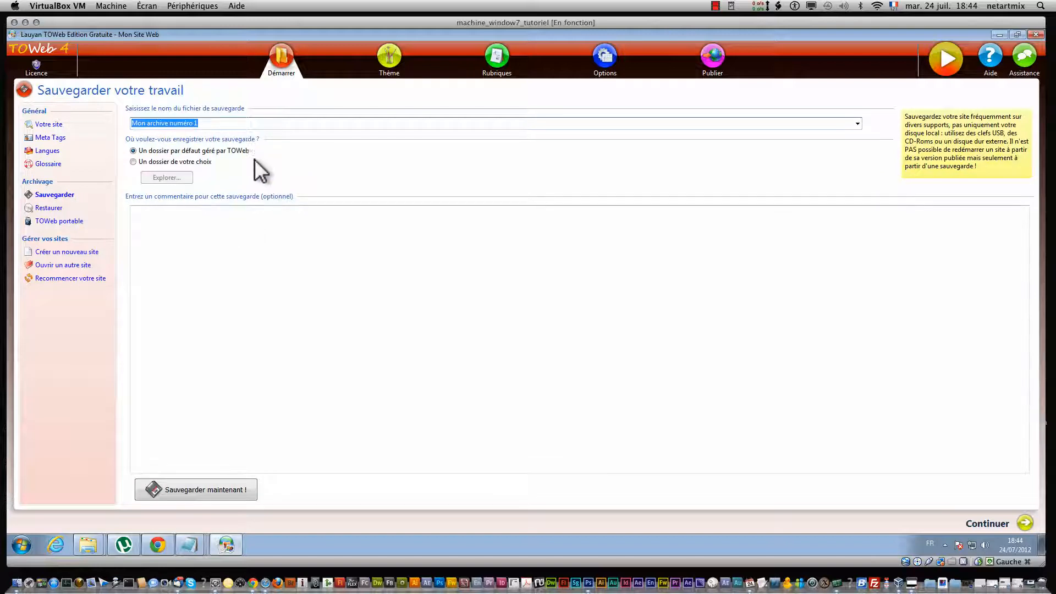
{"action": "left_click", "coordinate": [203, 122]}
{"action": "left_click_drag", "start_coordinate": [238, 122], "coordinate": [194, 122]}
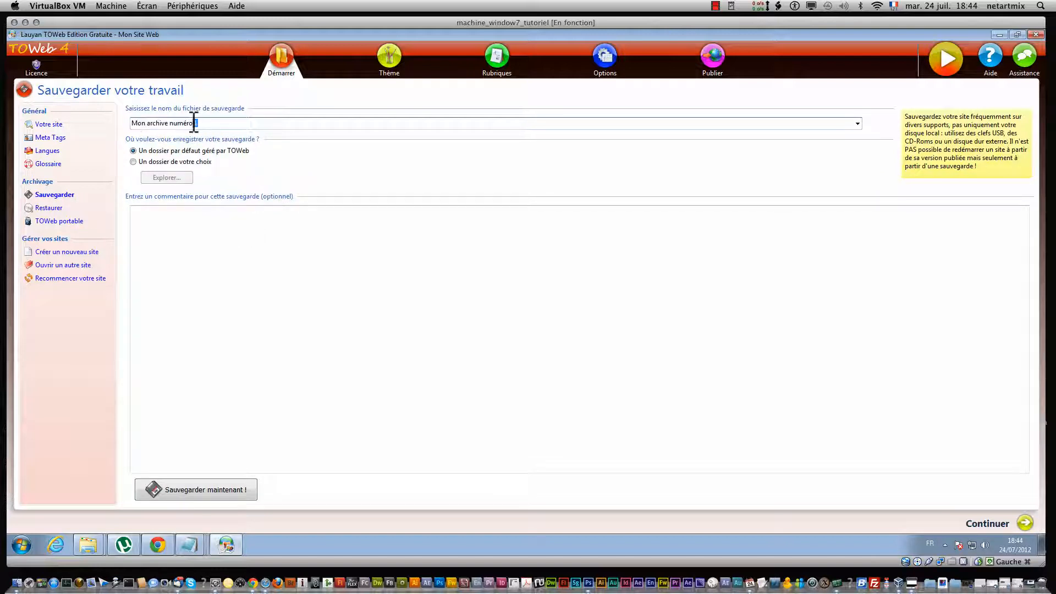
{"action": "left_click", "coordinate": [275, 251]}
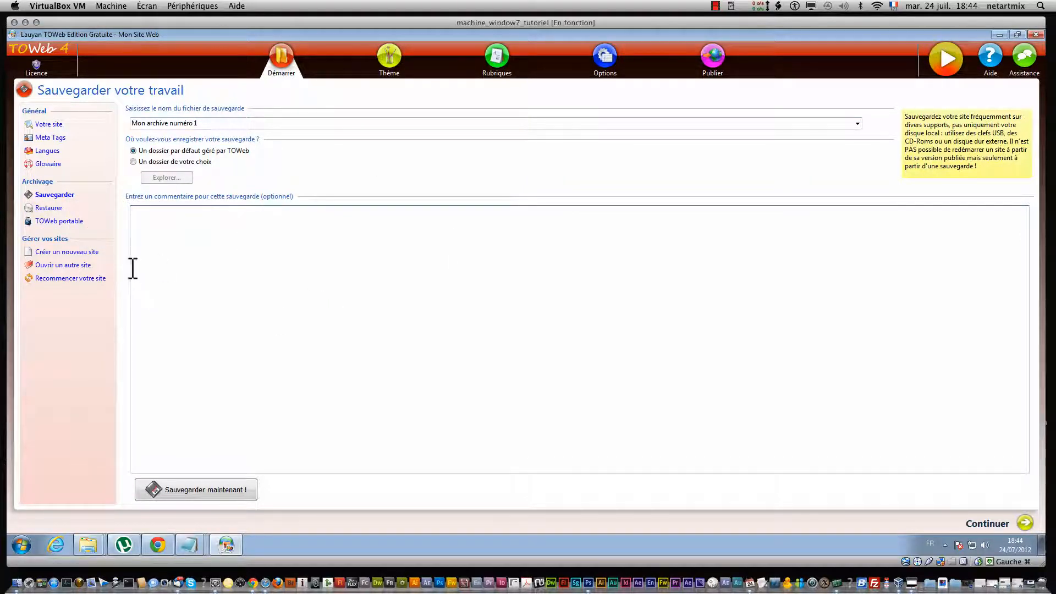
{"action": "left_click", "coordinate": [84, 255]}
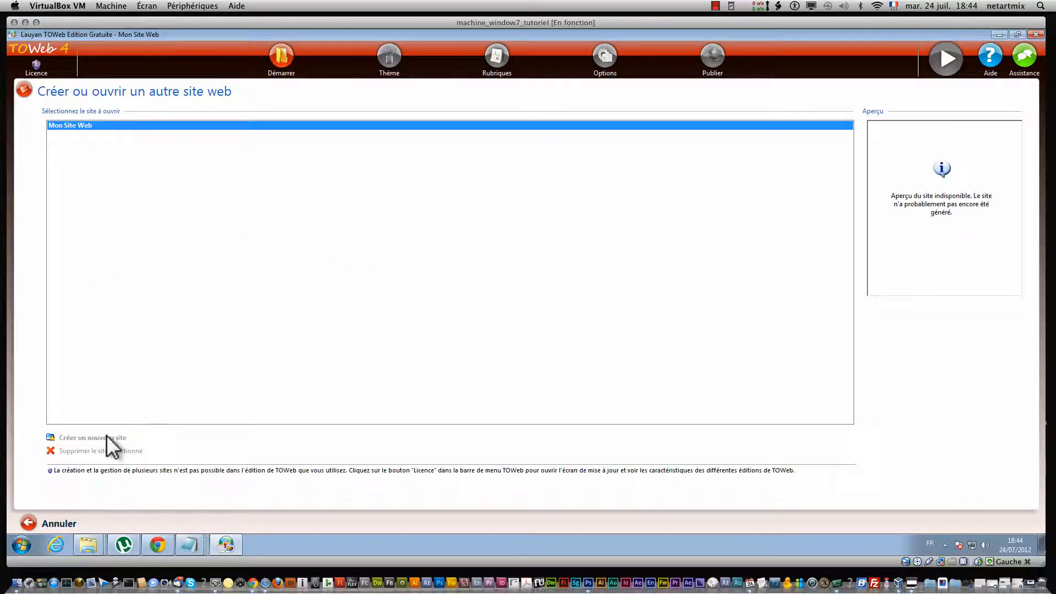
{"action": "left_click", "coordinate": [55, 523]}
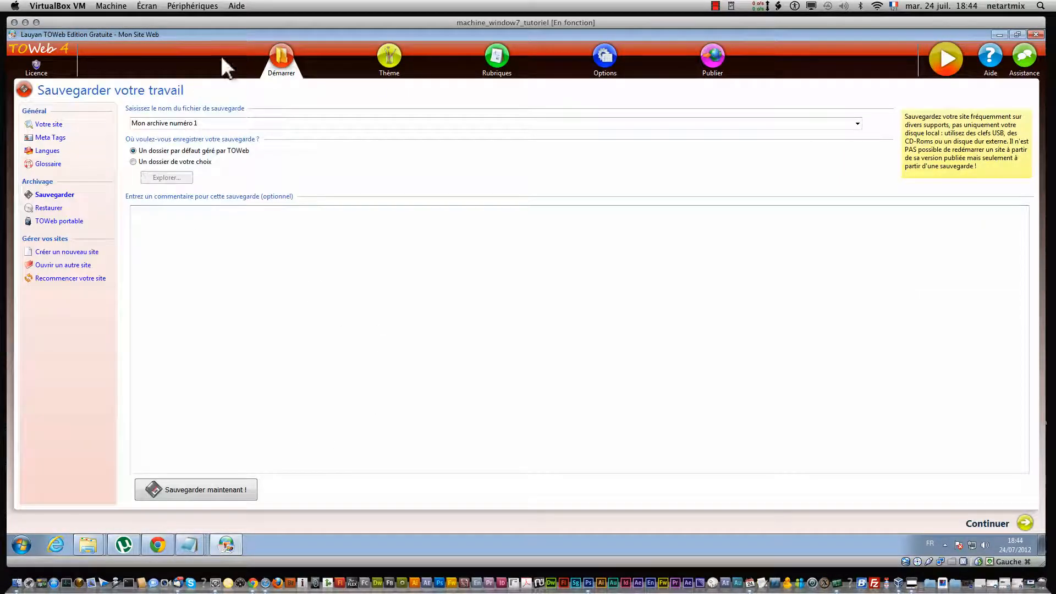
{"action": "left_click", "coordinate": [392, 59]}
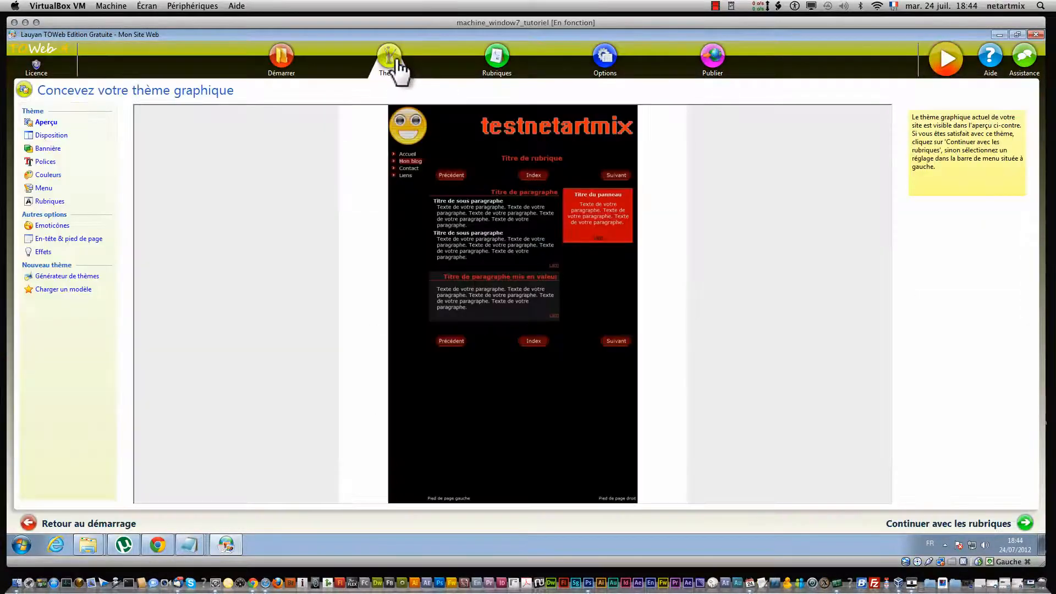
- Add a new page section to the site based on the "CV (Curriculum Vitae)" template
{"action": "left_click", "coordinate": [498, 73]}
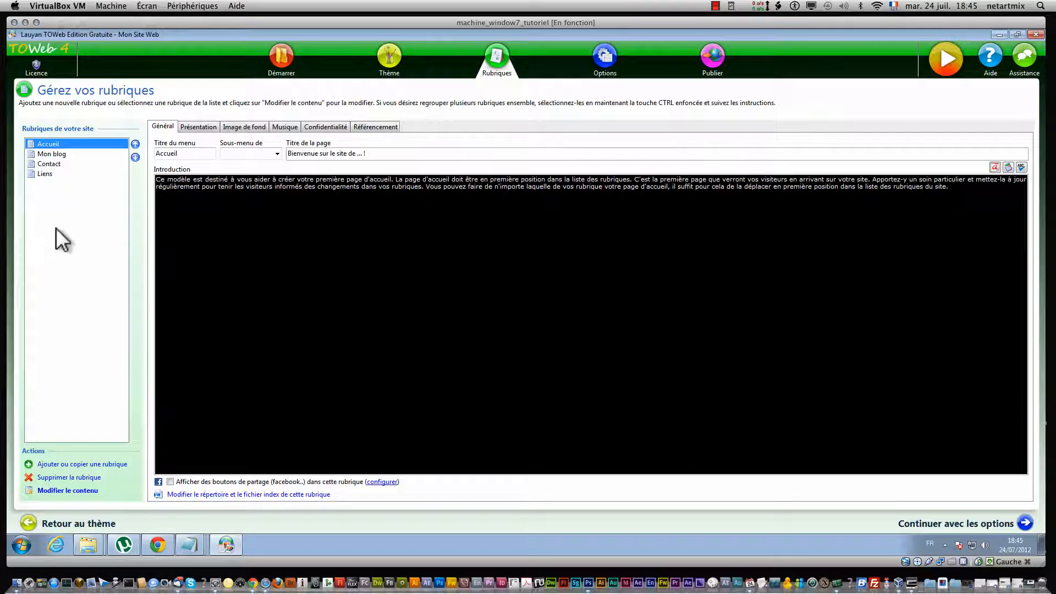
{"action": "left_click", "coordinate": [52, 466]}
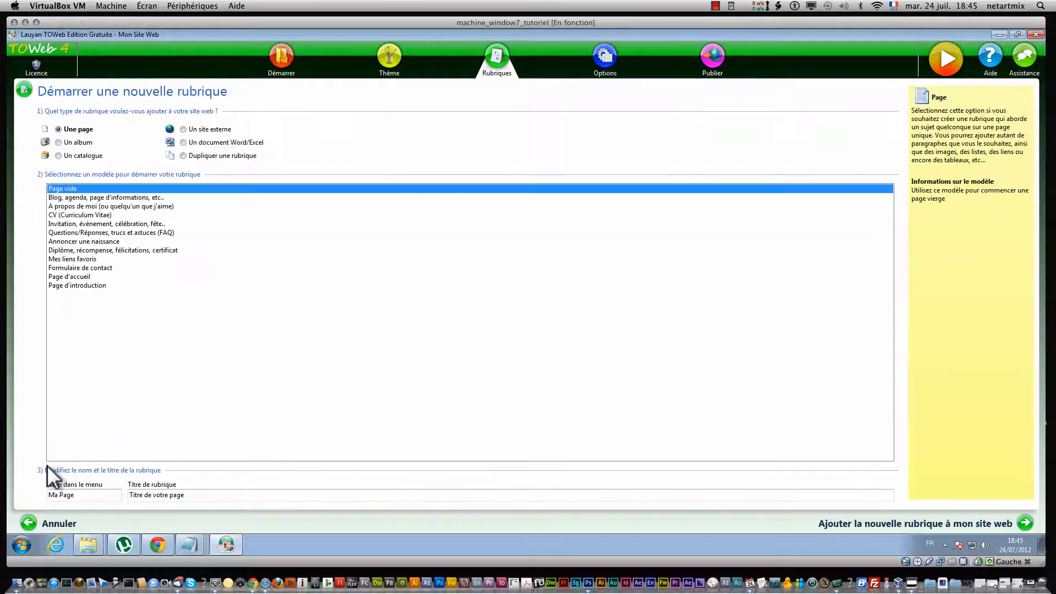
{"action": "left_click", "coordinate": [90, 220]}
{"action": "left_click", "coordinate": [91, 216]}
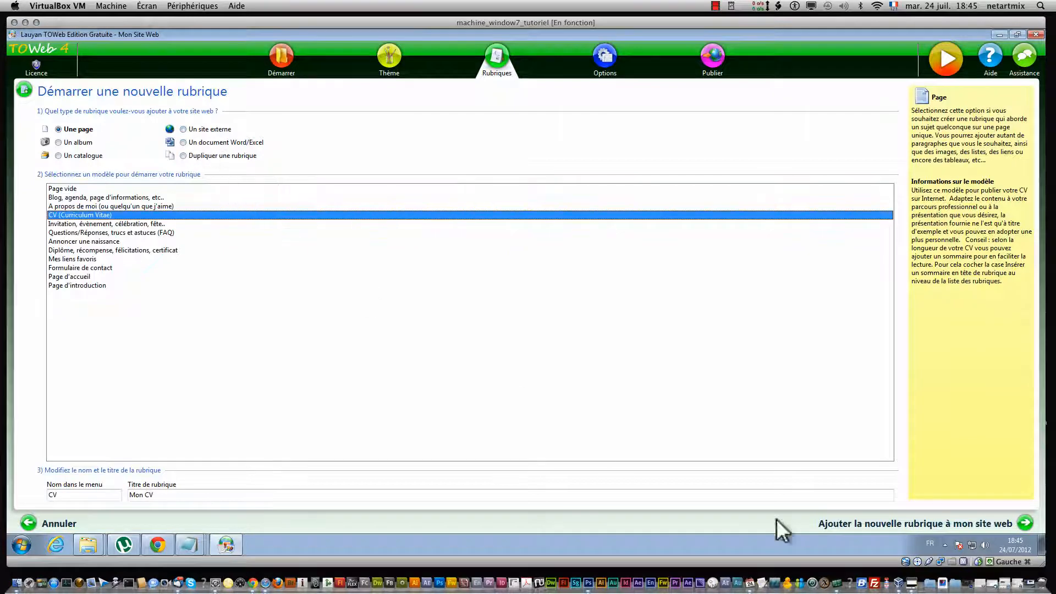
{"action": "left_click", "coordinate": [969, 525]}
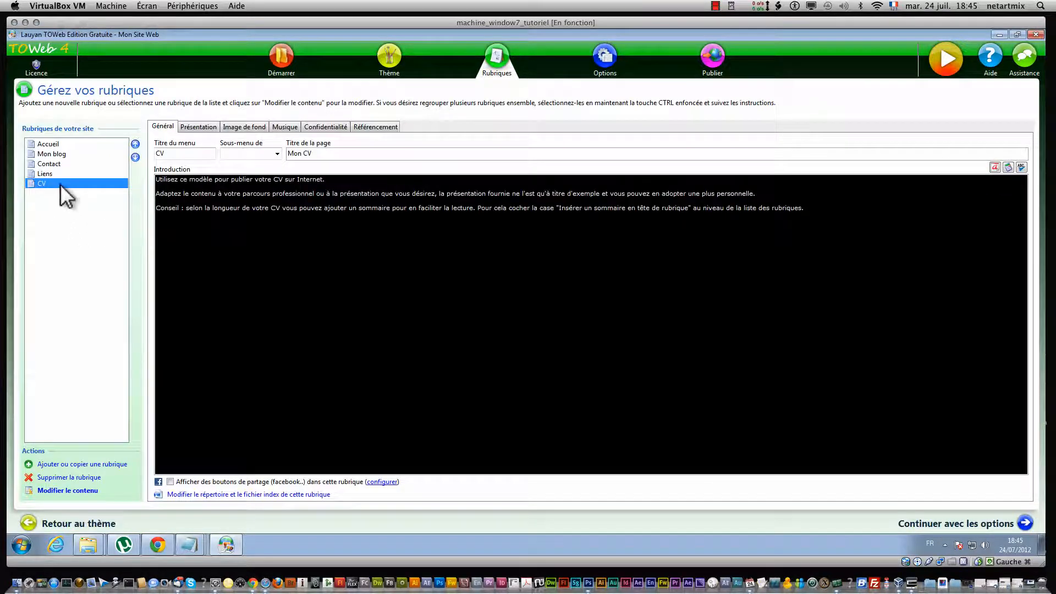
- Review the CV section's general, presentation, background image, music, privacy and search referencing settings
{"action": "left_click_drag", "start_coordinate": [213, 208], "coordinate": [369, 208]}
{"action": "left_click_drag", "start_coordinate": [625, 208], "coordinate": [153, 129]}
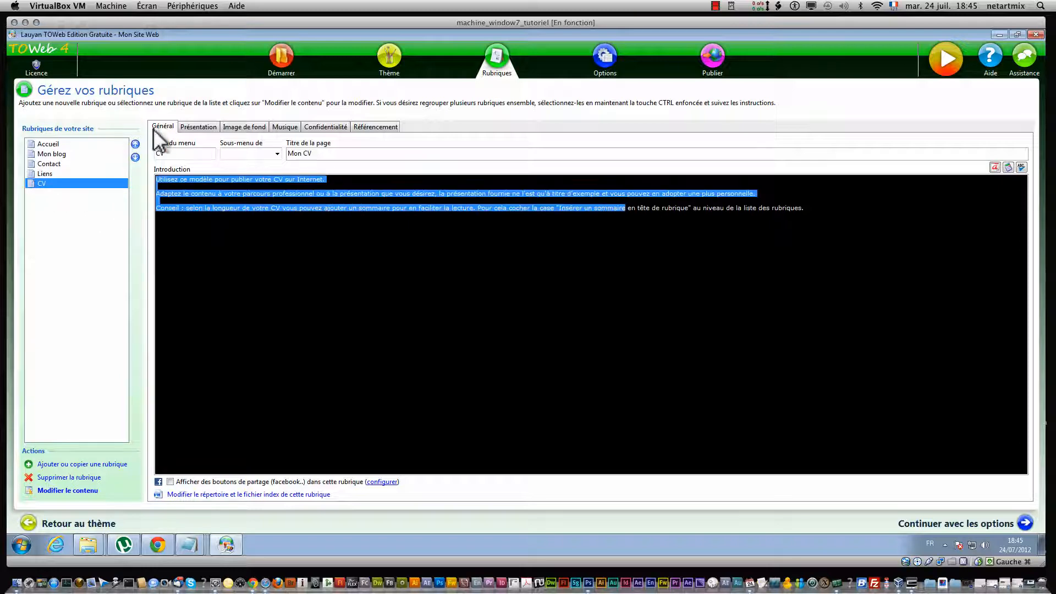
{"action": "left_click", "coordinate": [193, 155]}
{"action": "left_click", "coordinate": [328, 156]}
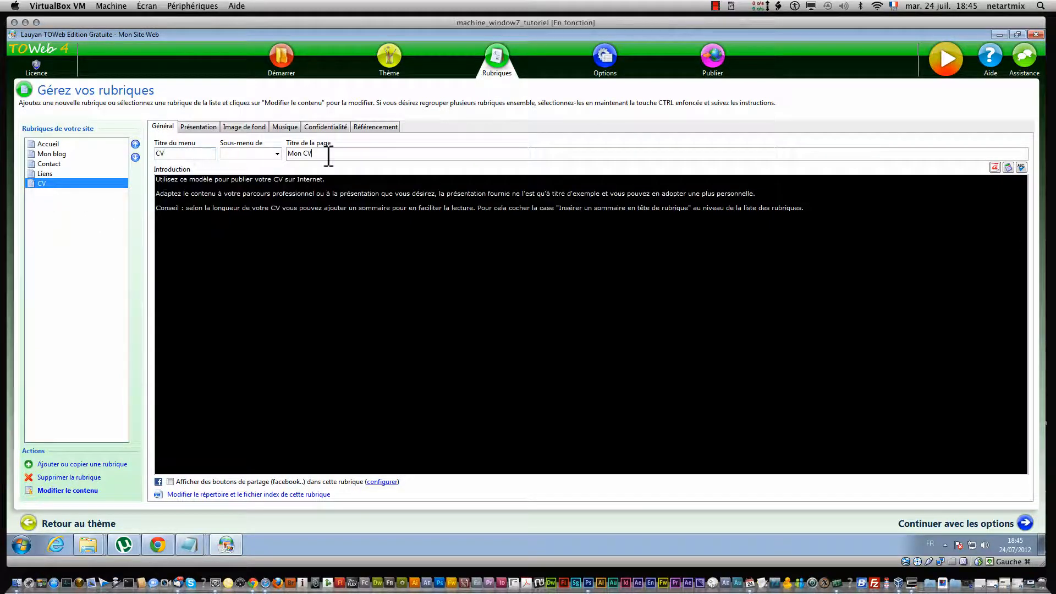
{"action": "left_click", "coordinate": [276, 153]}
{"action": "left_click", "coordinate": [194, 125]}
{"action": "left_click", "coordinate": [193, 125]}
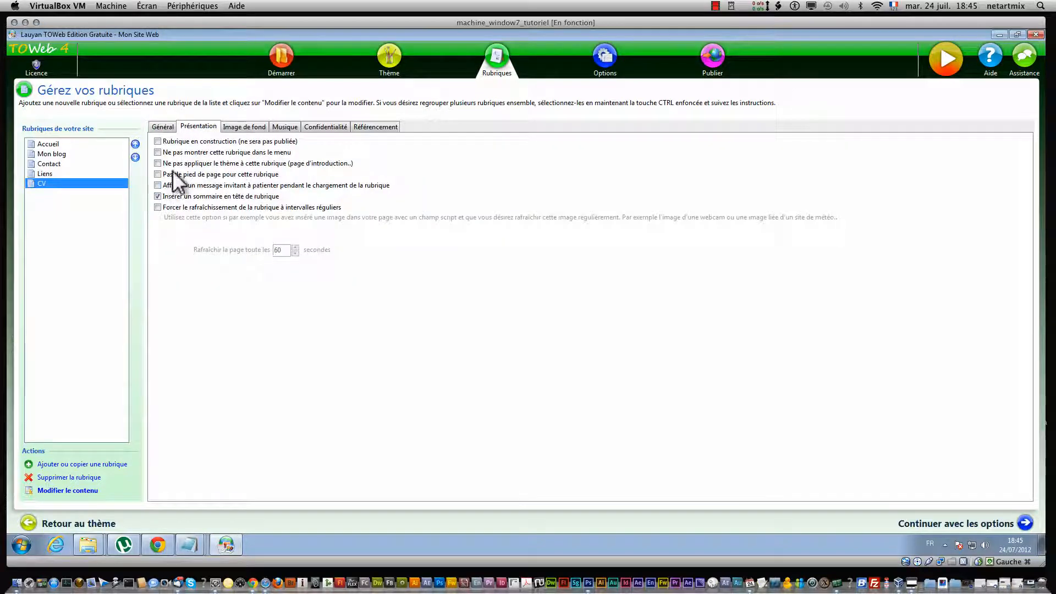
{"action": "left_click", "coordinate": [237, 124]}
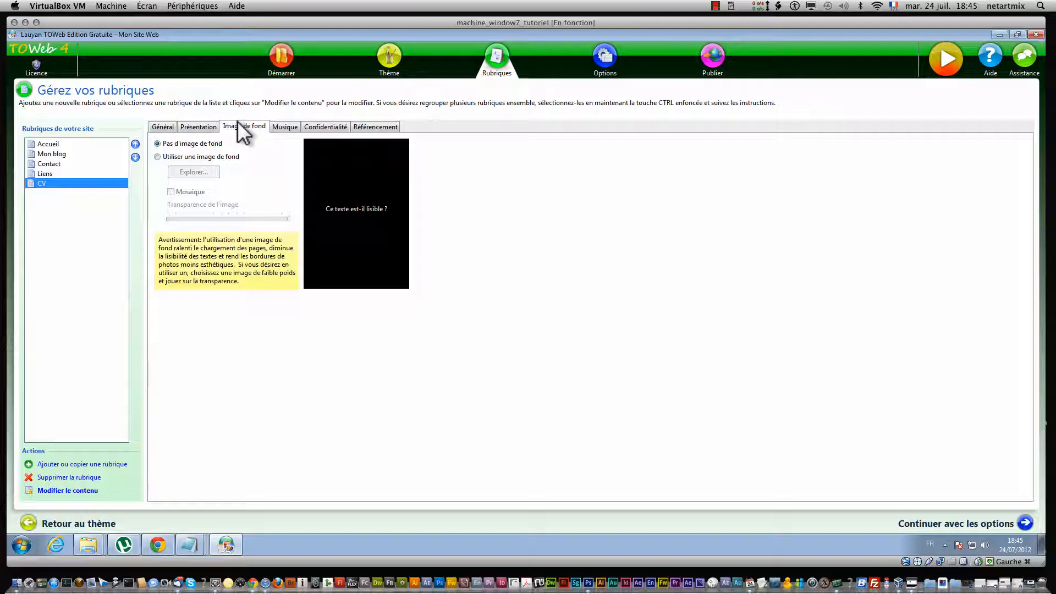
{"action": "left_click", "coordinate": [276, 127]}
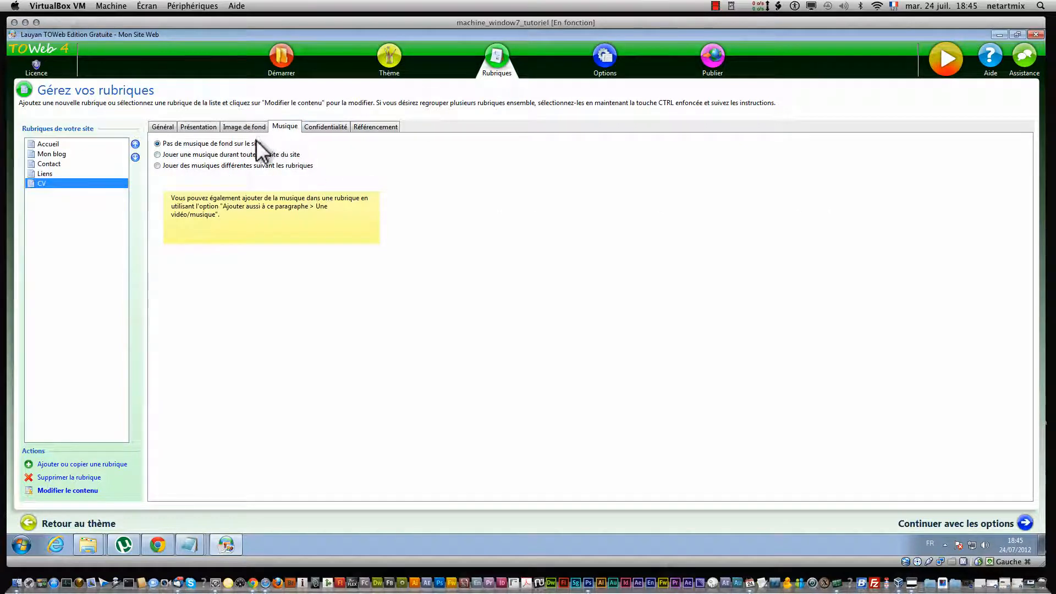
{"action": "left_click", "coordinate": [318, 126]}
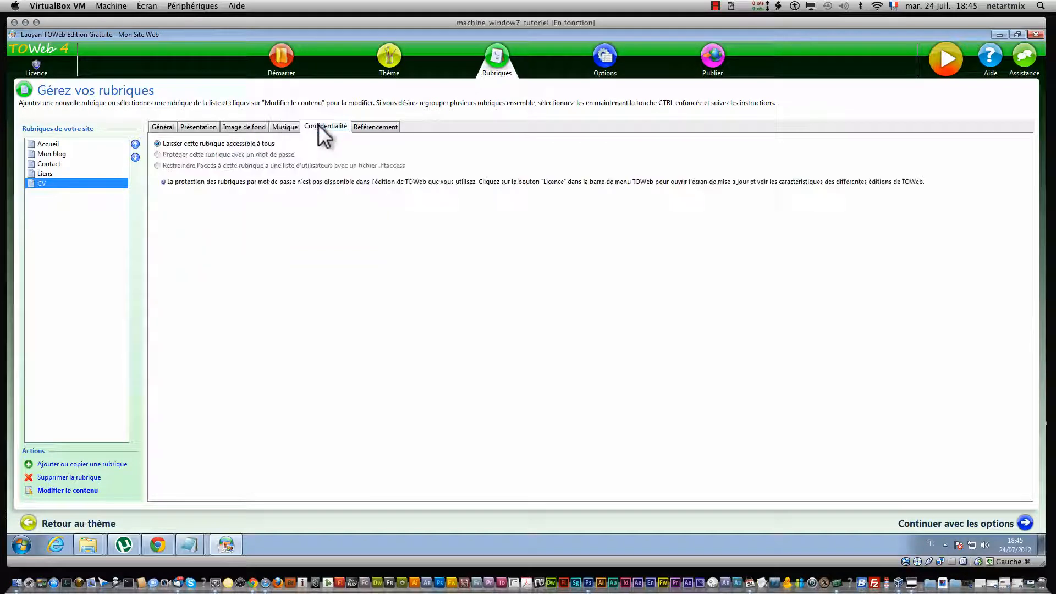
{"action": "left_click", "coordinate": [388, 127]}
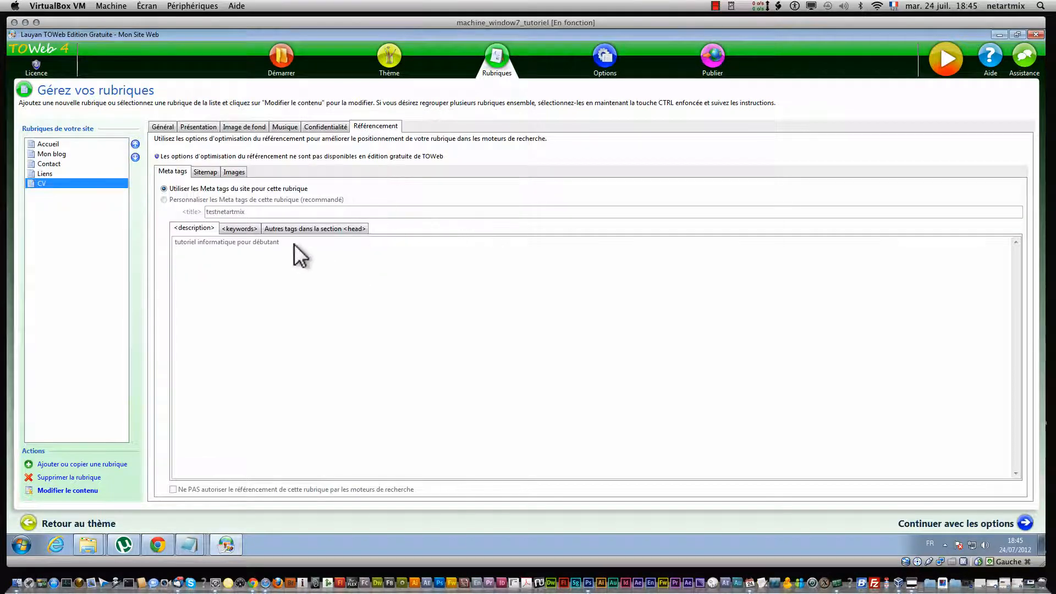
{"action": "left_click", "coordinate": [206, 173]}
{"action": "left_click", "coordinate": [230, 173]}
{"action": "left_click", "coordinate": [182, 172]}
- Examine the site's security, e-commerce, advertising and Google options
{"action": "left_click", "coordinate": [614, 55]}
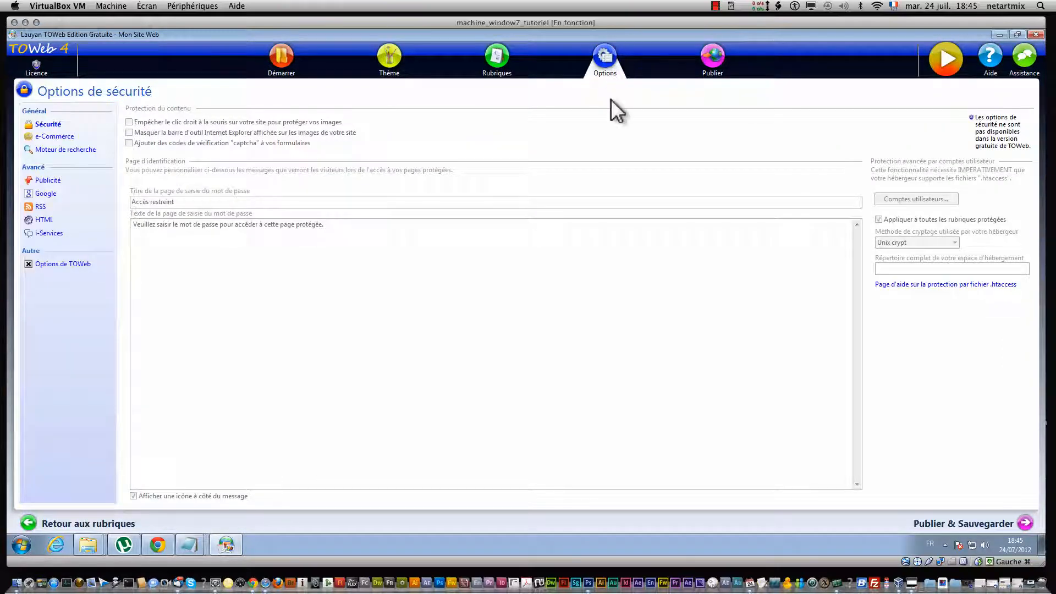
{"action": "left_click", "coordinate": [57, 136]}
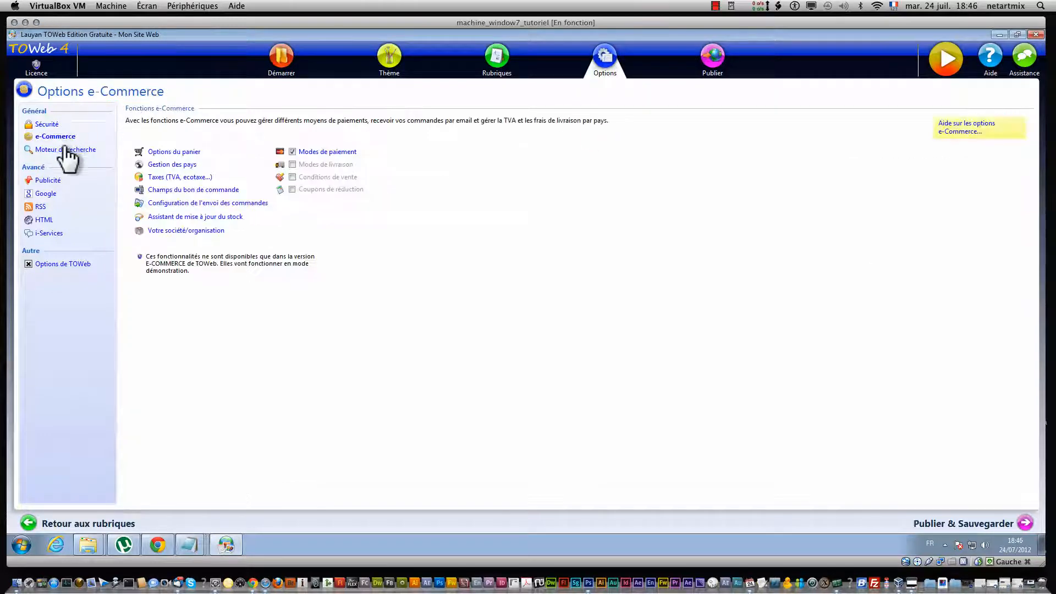
{"action": "left_click", "coordinate": [47, 124]}
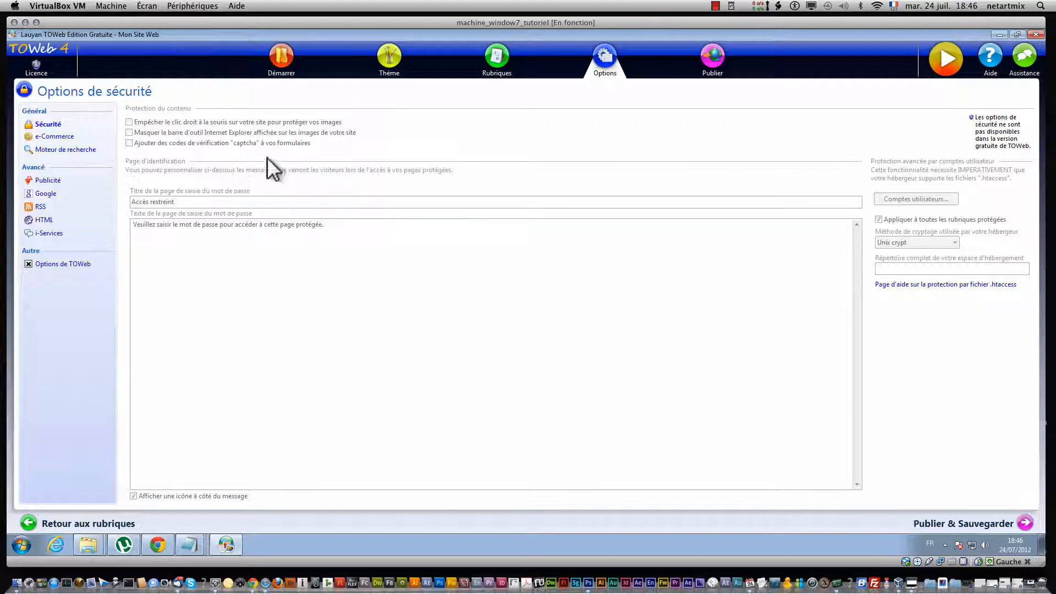
{"action": "left_click", "coordinate": [49, 182]}
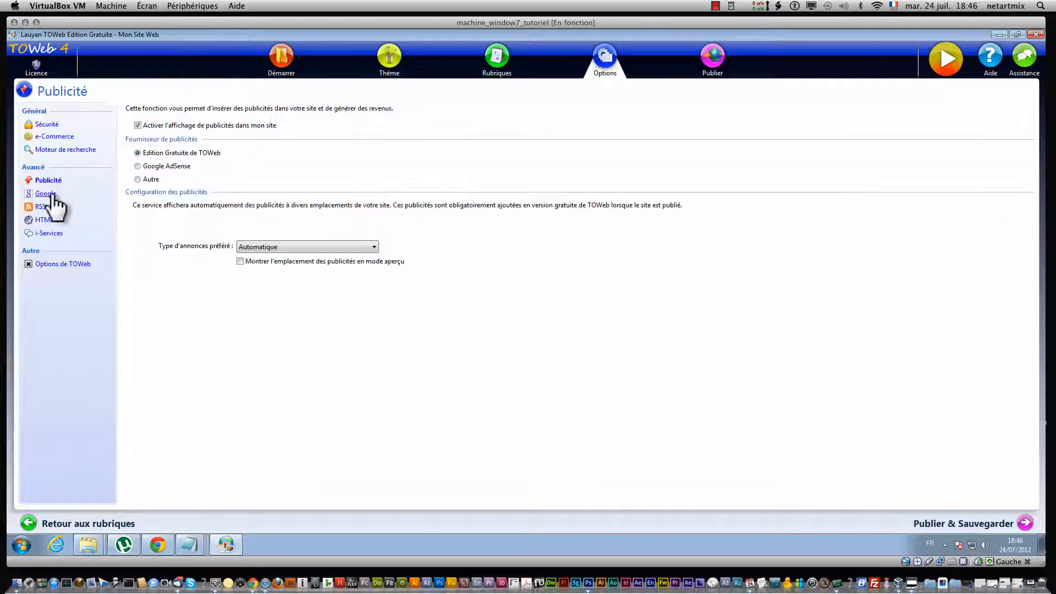
{"action": "left_click", "coordinate": [51, 194]}
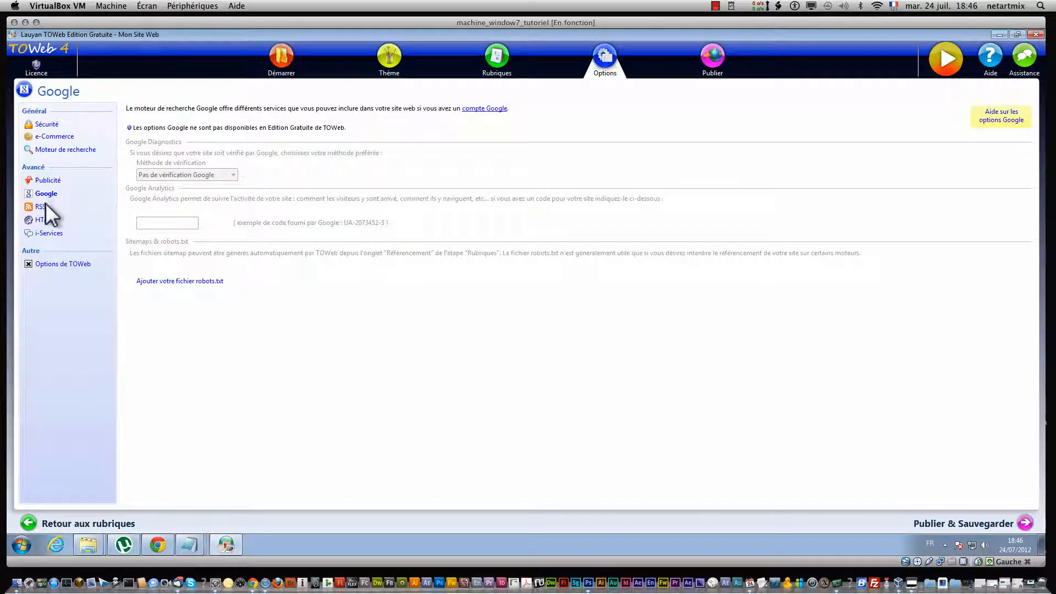
- Enable an RSS feed for the site and check the HTML options
{"action": "left_click", "coordinate": [44, 205]}
{"action": "left_click", "coordinate": [170, 159]}
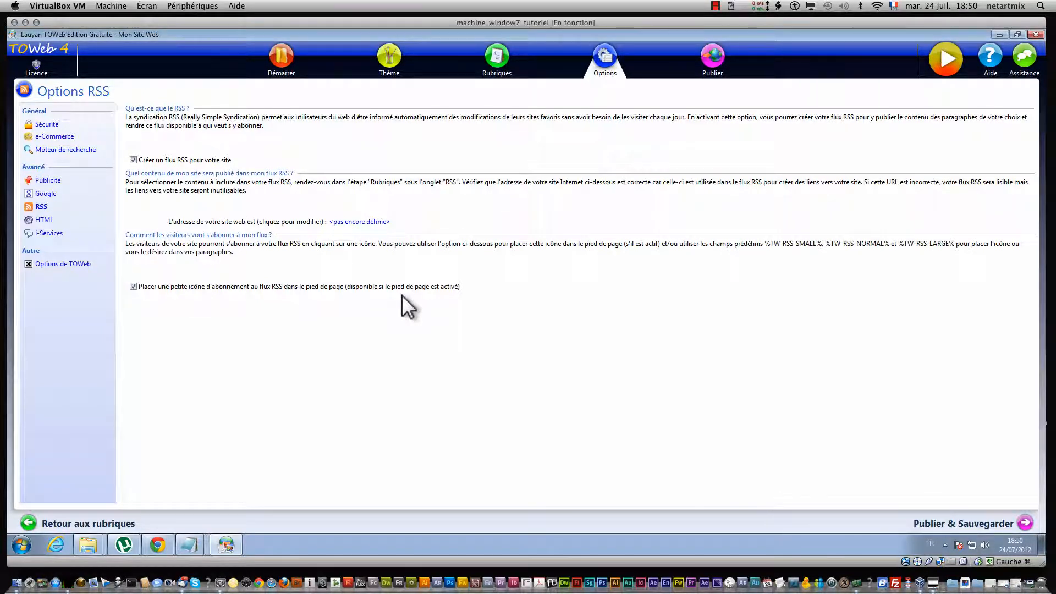
{"action": "left_click", "coordinate": [44, 220]}
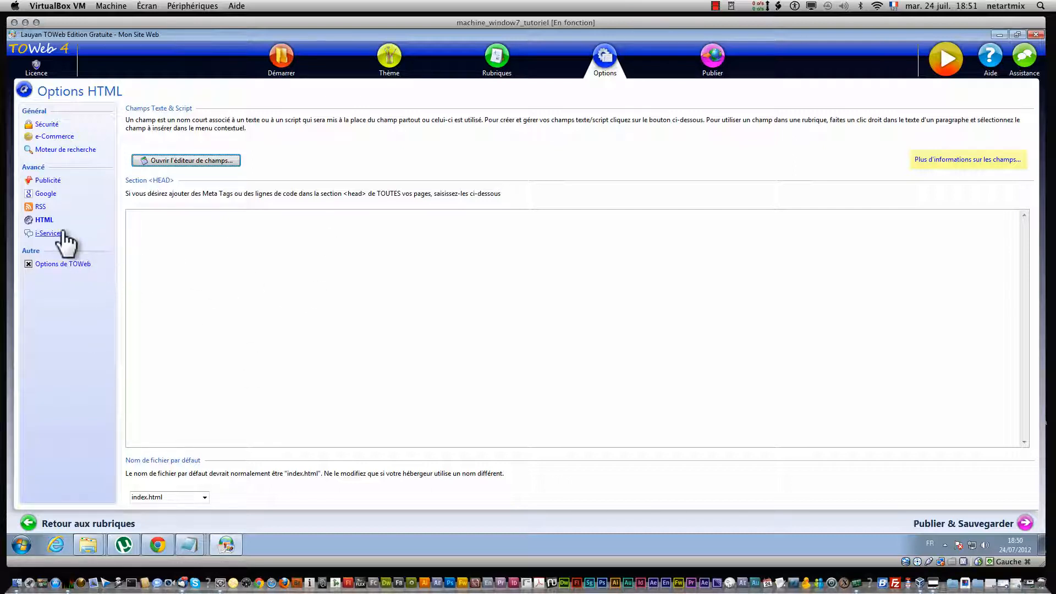
- Enable the classic text search engine for the site and show its advanced options
{"action": "left_click", "coordinate": [76, 150]}
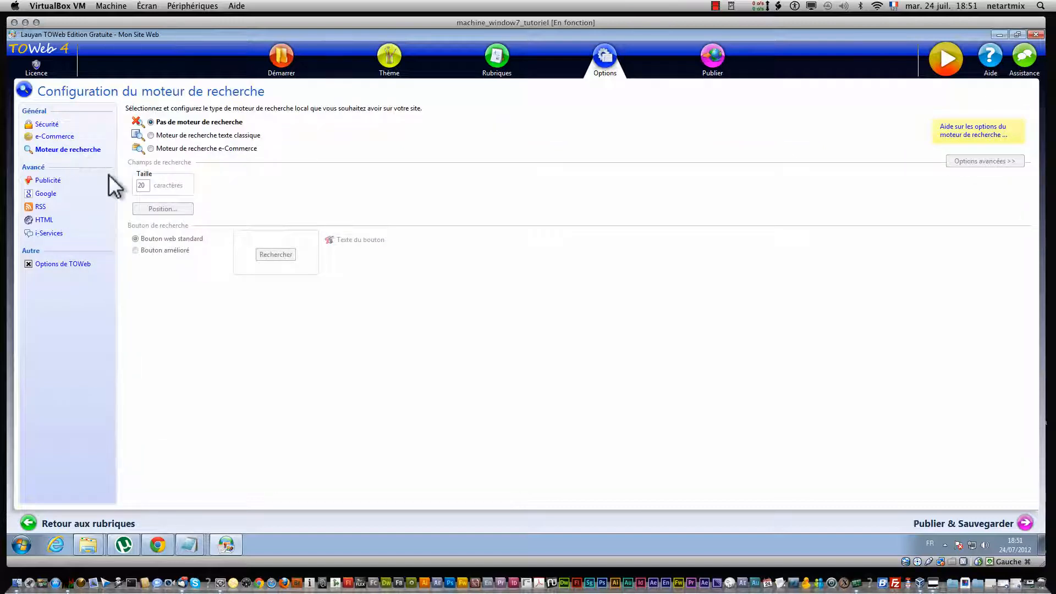
{"action": "left_click", "coordinate": [187, 134]}
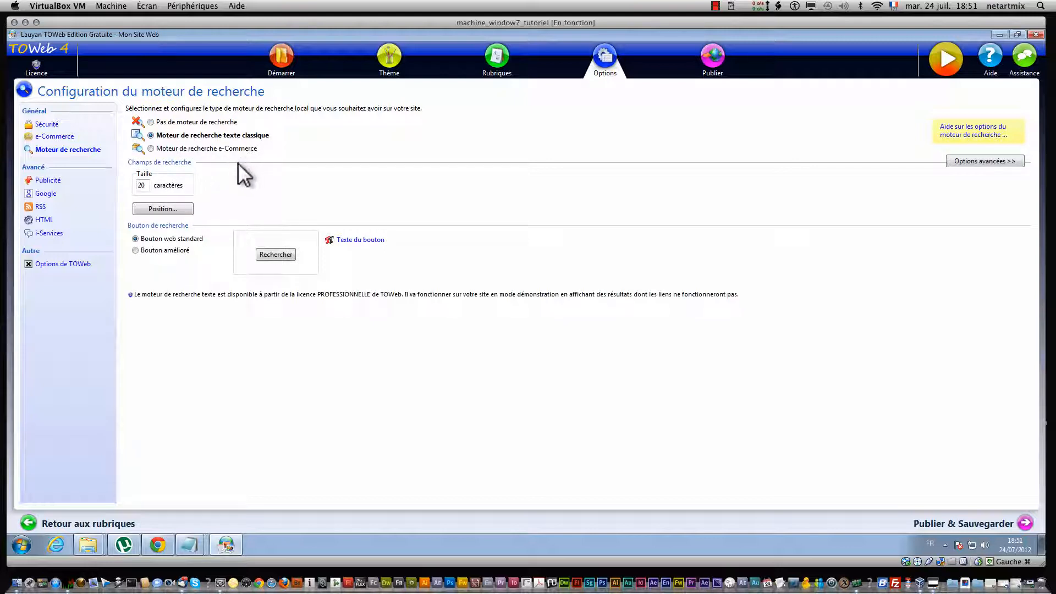
{"action": "left_click", "coordinate": [1002, 160]}
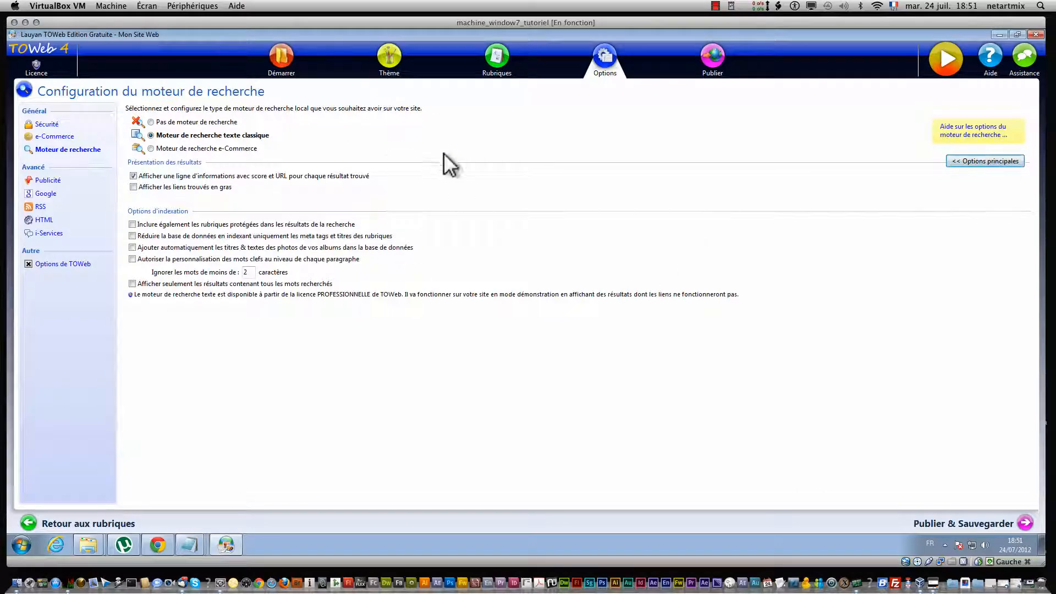
- In the theme layout, set the fixed site width to 815 and the background colour to red (RGB 255, 40, 29)
{"action": "left_click", "coordinate": [392, 60]}
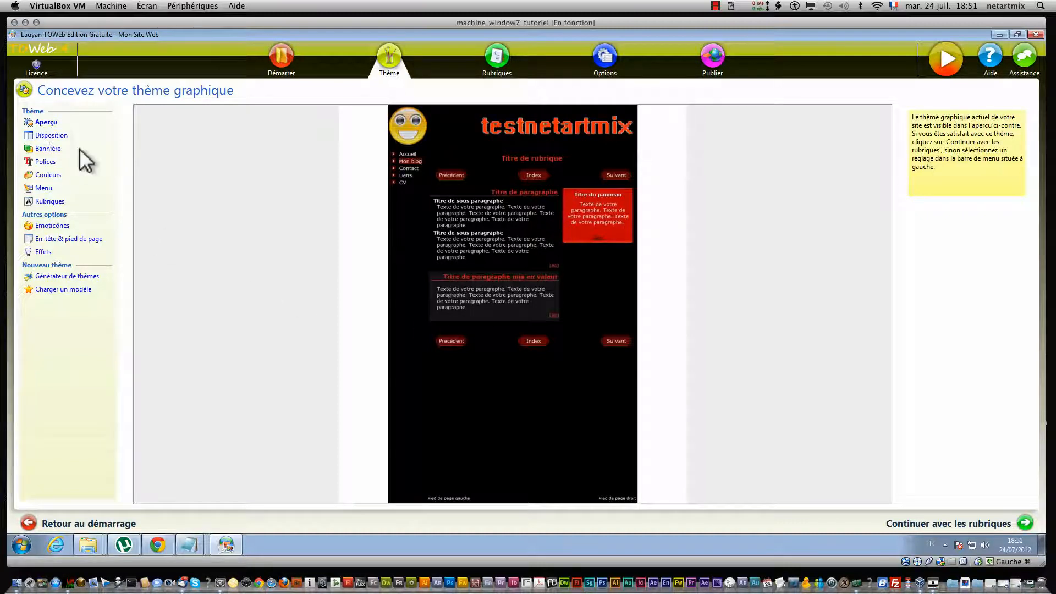
{"action": "left_click", "coordinate": [52, 135]}
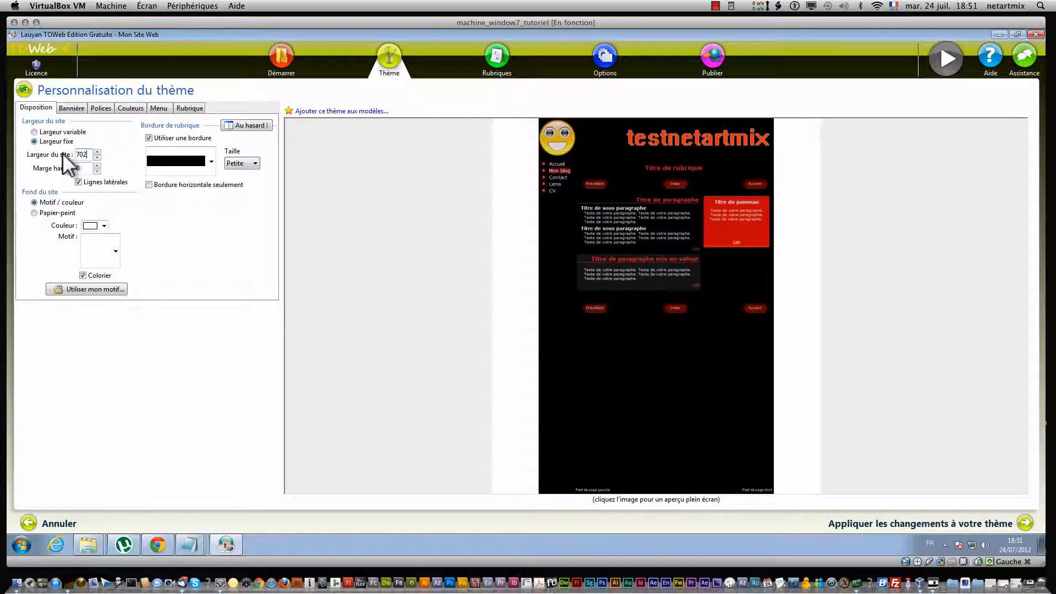
{"action": "left_click", "coordinate": [97, 153]}
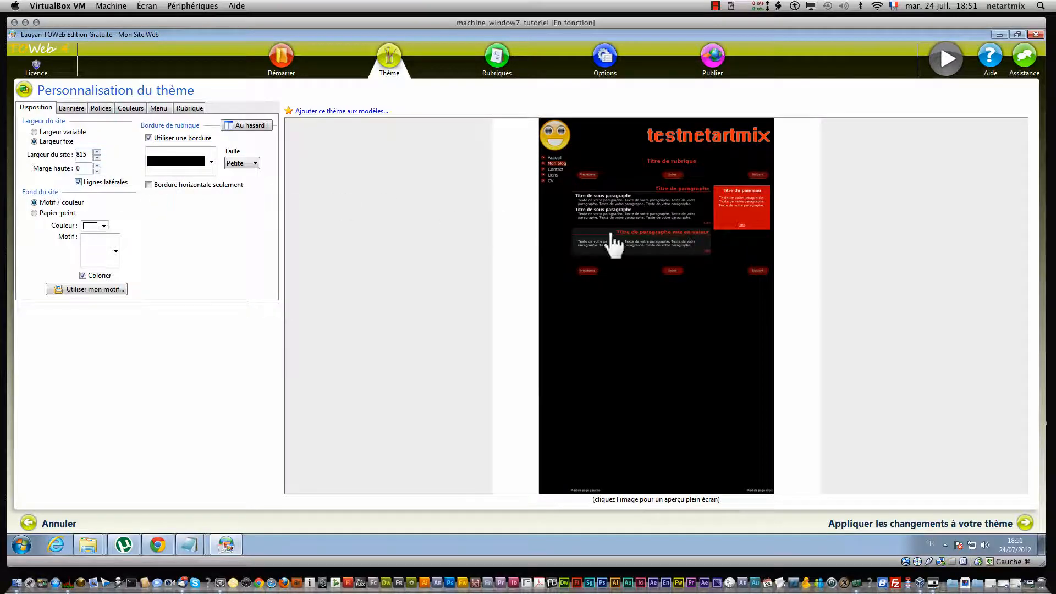
{"action": "left_click", "coordinate": [103, 226]}
{"action": "left_click", "coordinate": [141, 308]}
{"action": "left_click", "coordinate": [118, 306]}
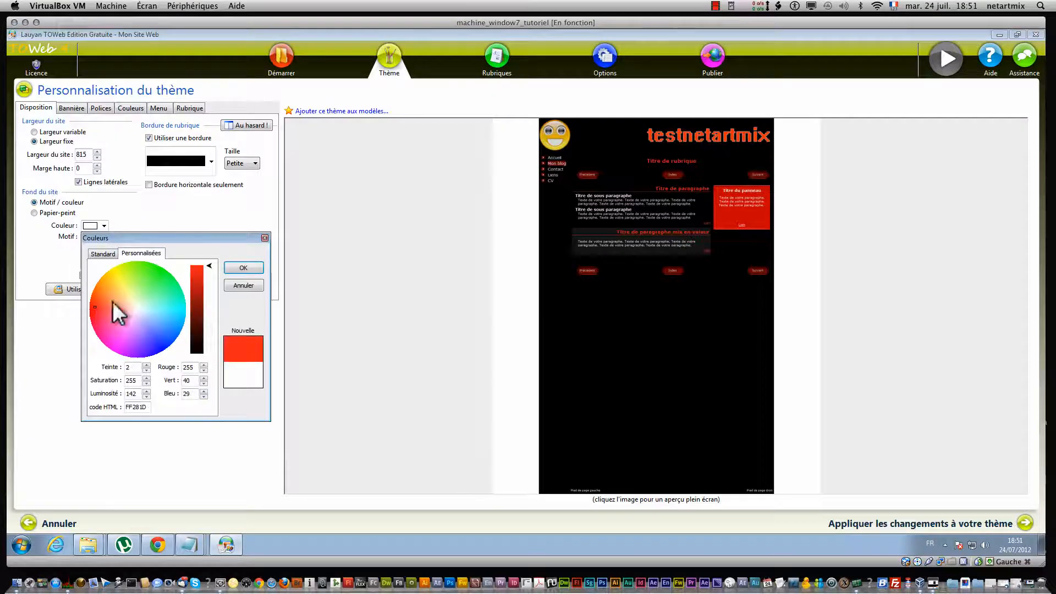
{"action": "left_click", "coordinate": [244, 267]}
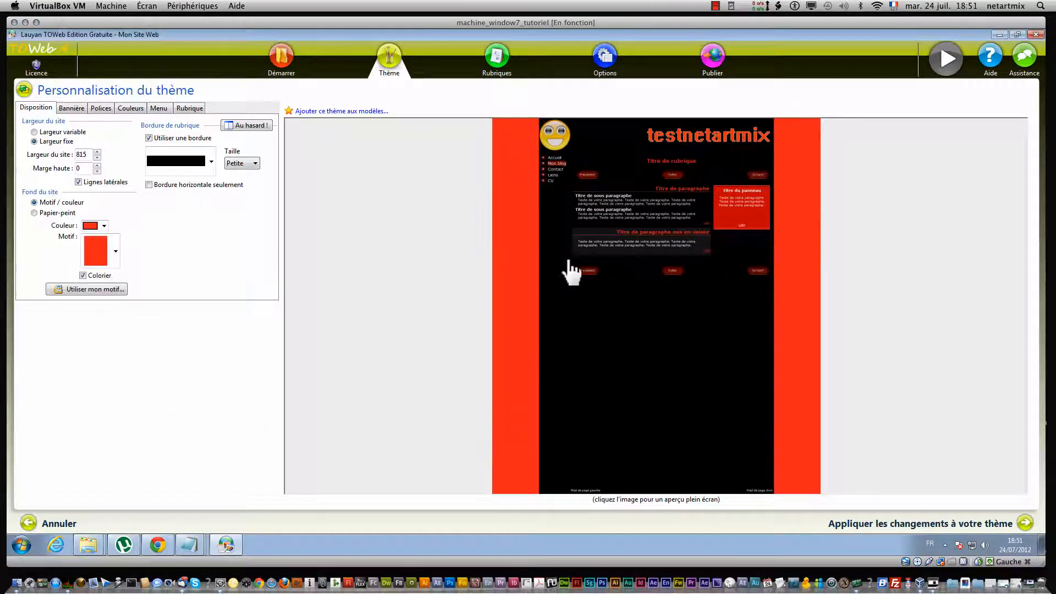
- Generate a random site layout and randomize the banner effects, leaving the banner title style as it is
{"action": "left_click", "coordinate": [242, 125]}
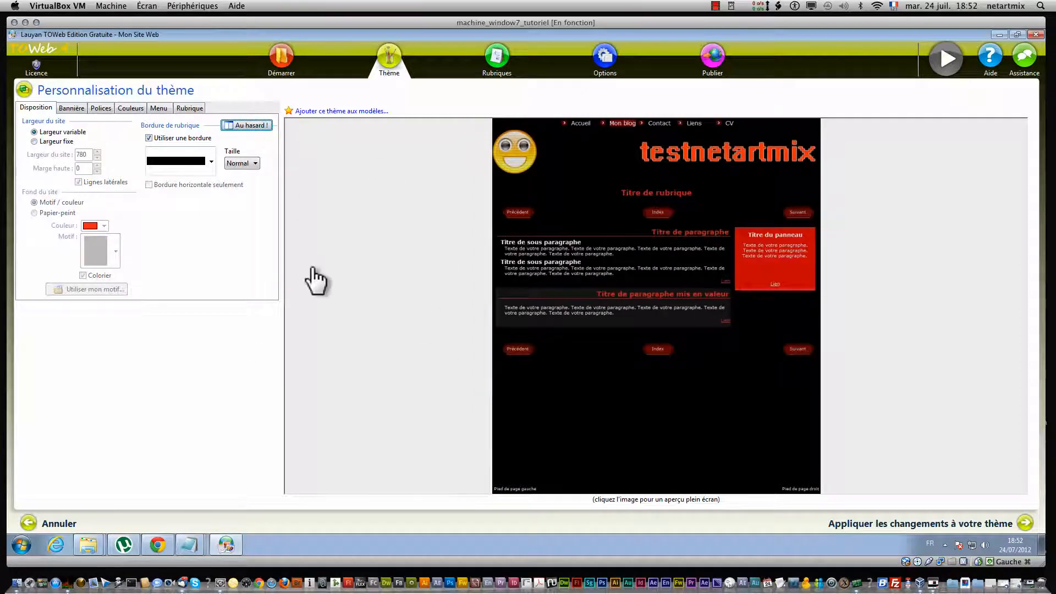
{"action": "left_click", "coordinate": [72, 107]}
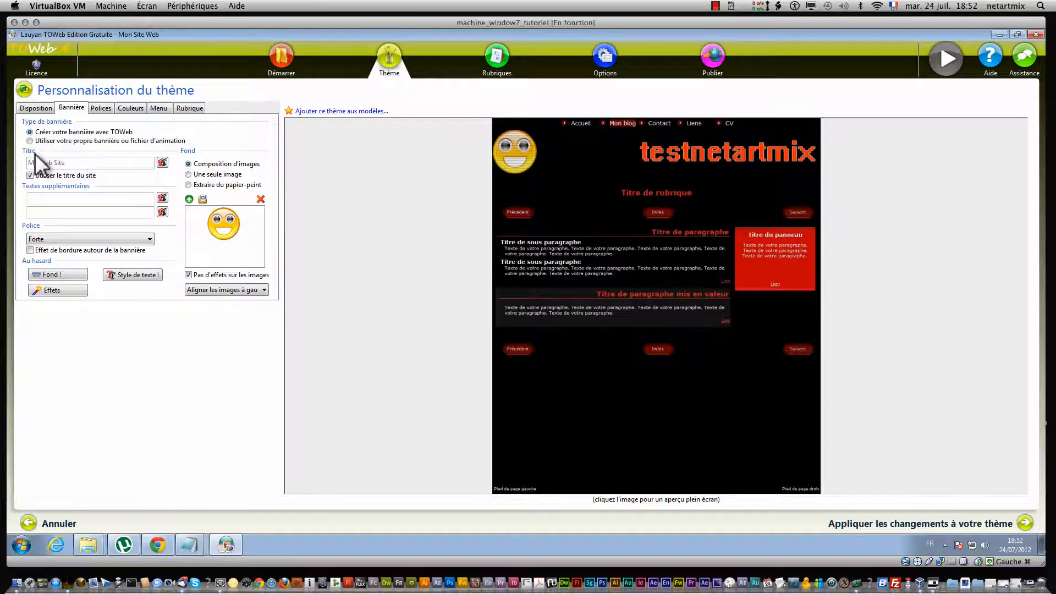
{"action": "left_click", "coordinate": [163, 162]}
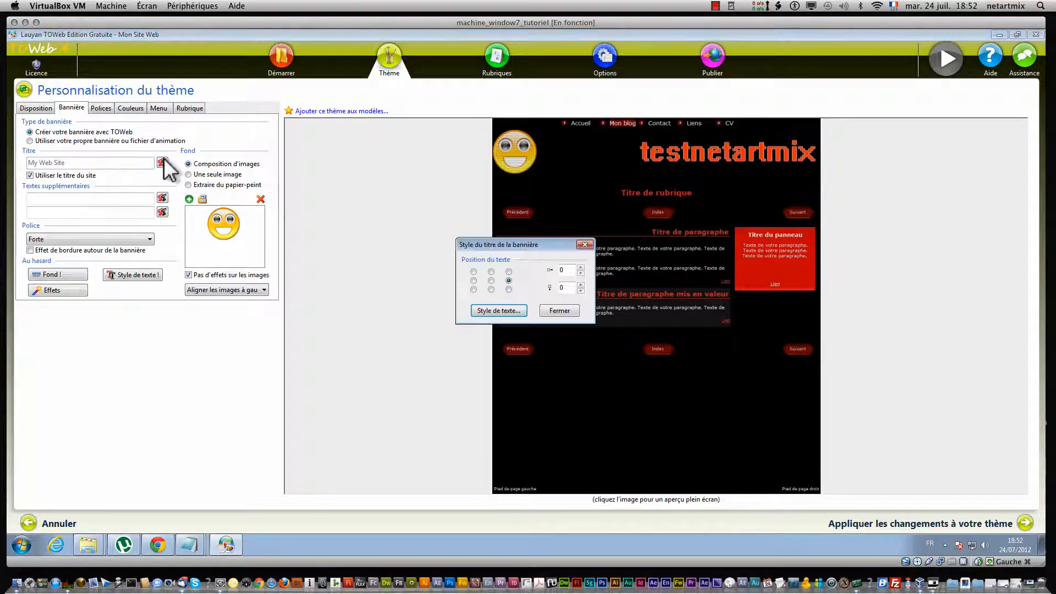
{"action": "left_click", "coordinate": [559, 310]}
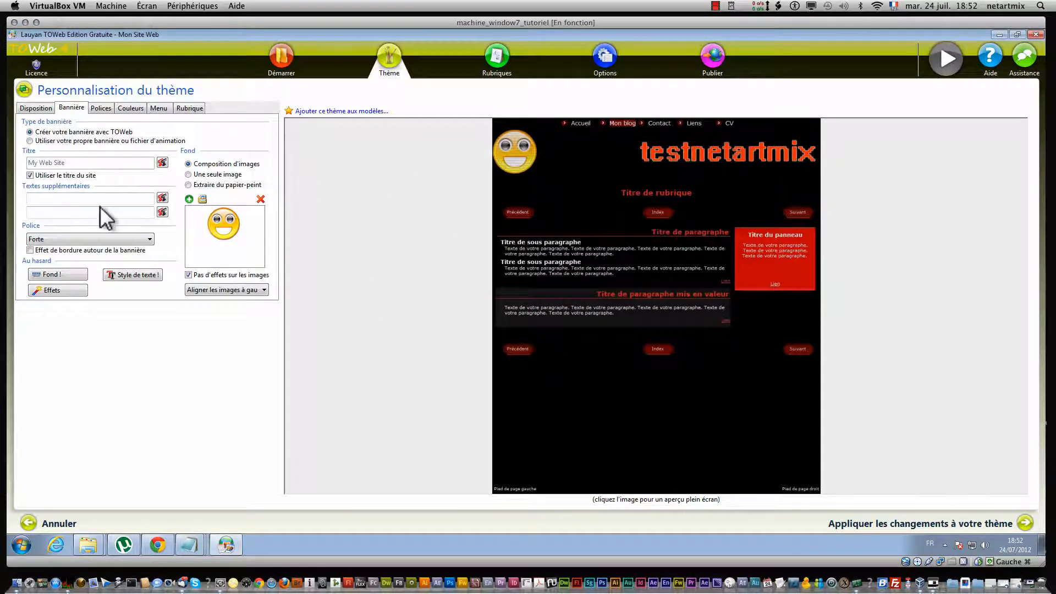
{"action": "left_click", "coordinate": [60, 295]}
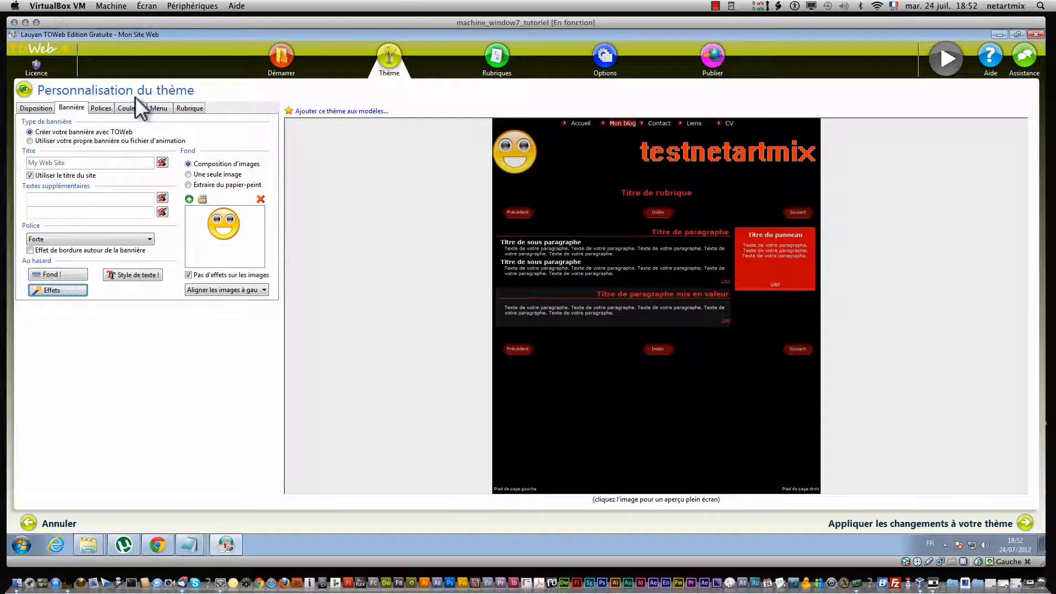
- Review the theme's font, colour, menu and section settings, and apply the changes to the theme
{"action": "left_click", "coordinate": [101, 108]}
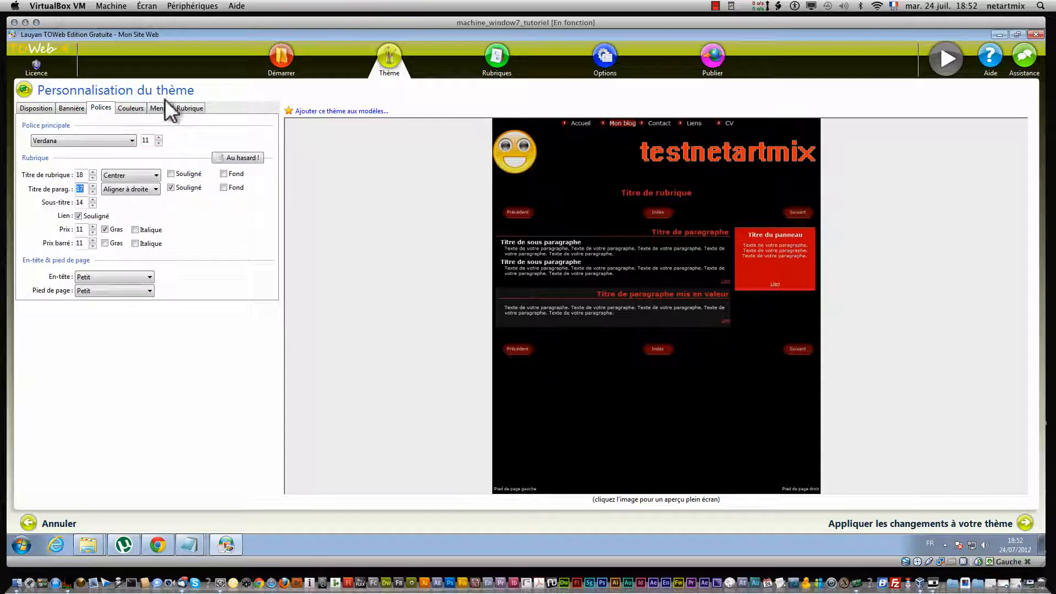
{"action": "left_click", "coordinate": [132, 108]}
{"action": "left_click", "coordinate": [157, 107]}
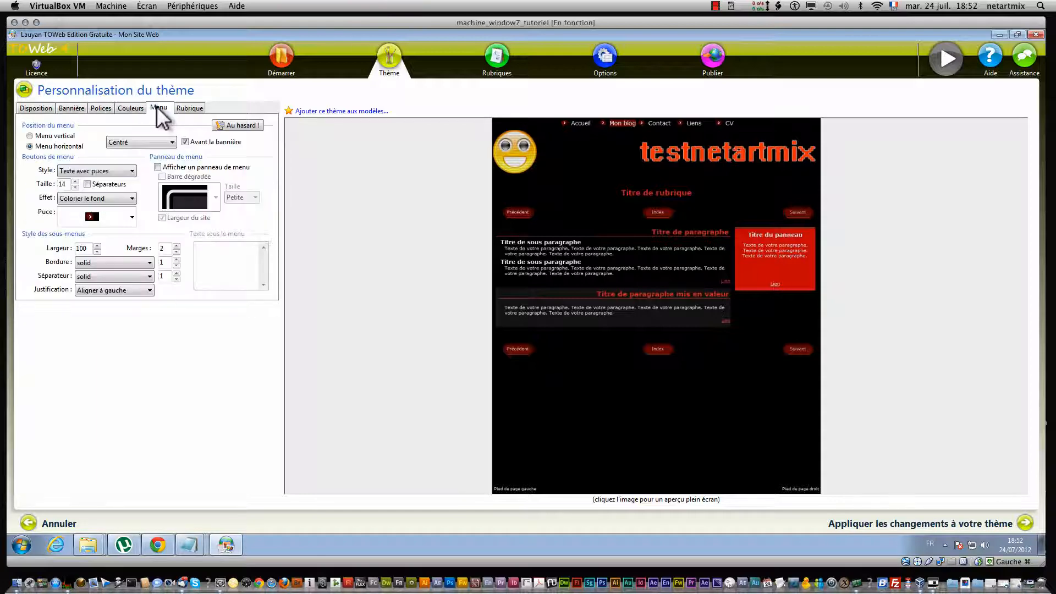
{"action": "left_click", "coordinate": [189, 108]}
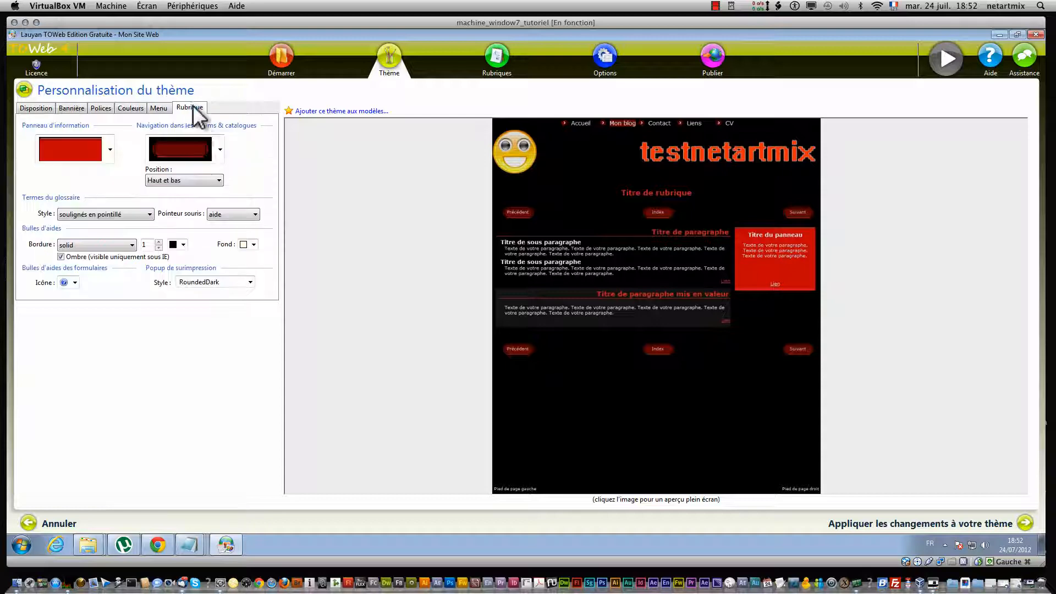
{"action": "left_click", "coordinate": [32, 108]}
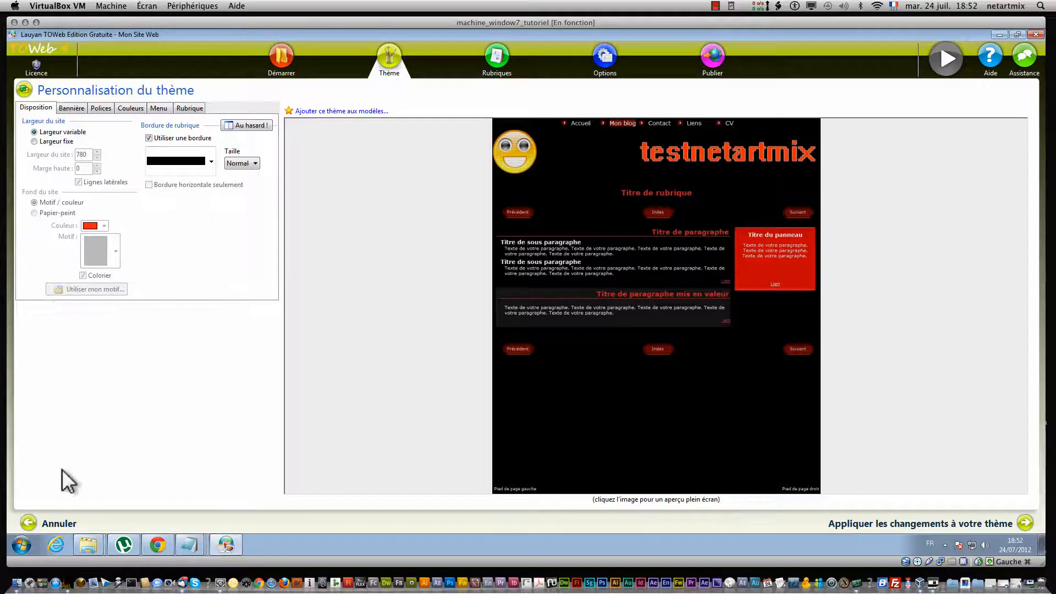
{"action": "left_click", "coordinate": [853, 519]}
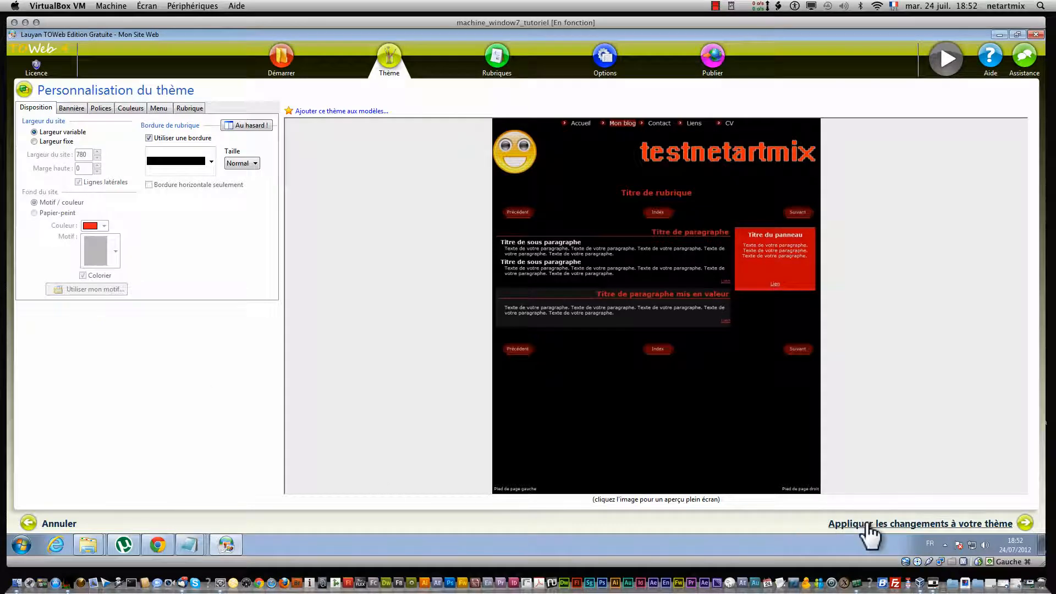
{"action": "left_click", "coordinate": [509, 358]}
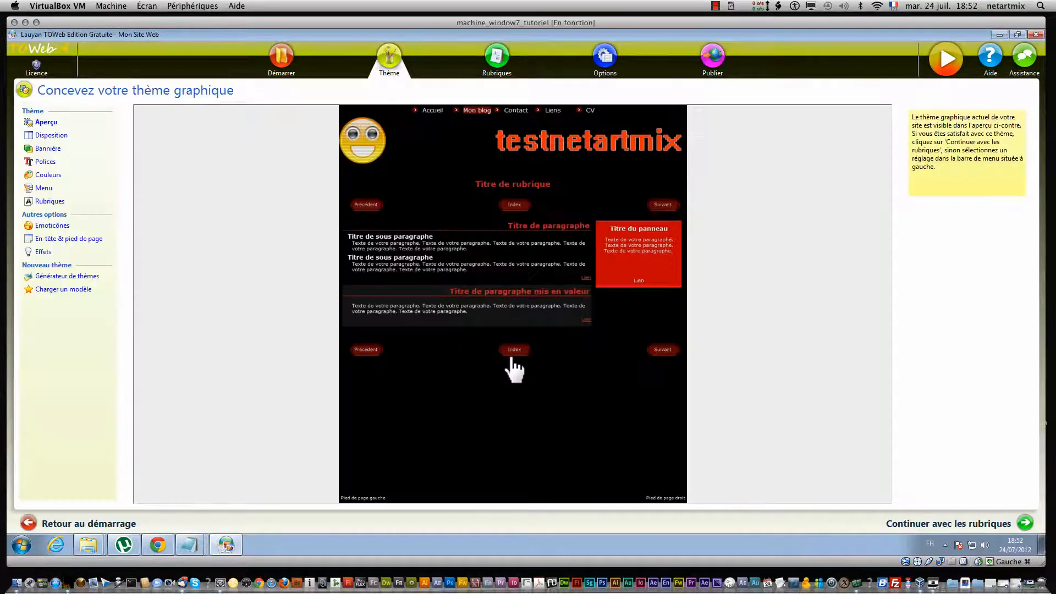
{"action": "left_click", "coordinate": [47, 148]}
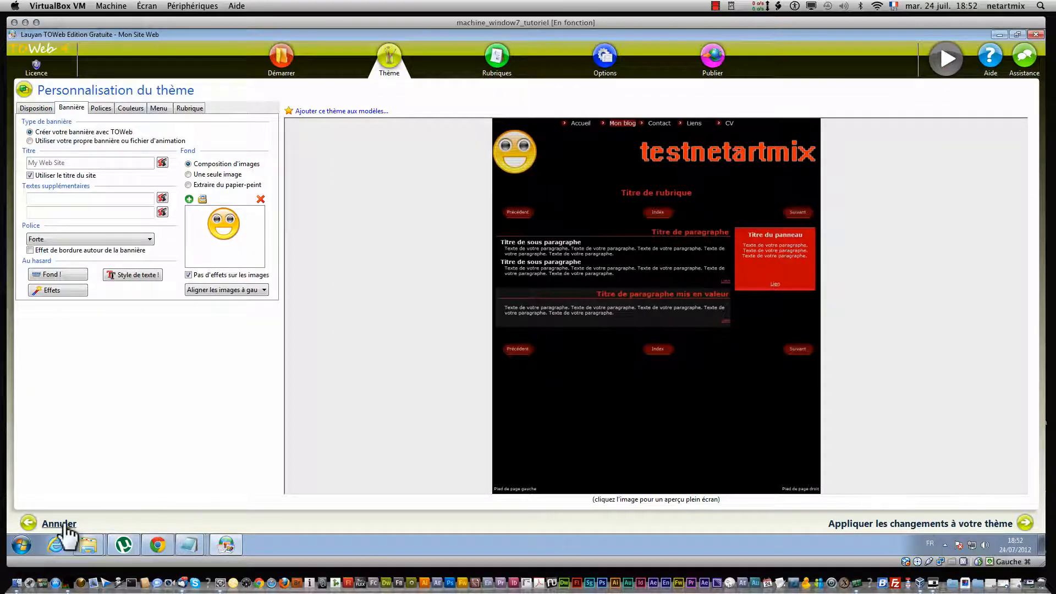
{"action": "left_click", "coordinate": [59, 525]}
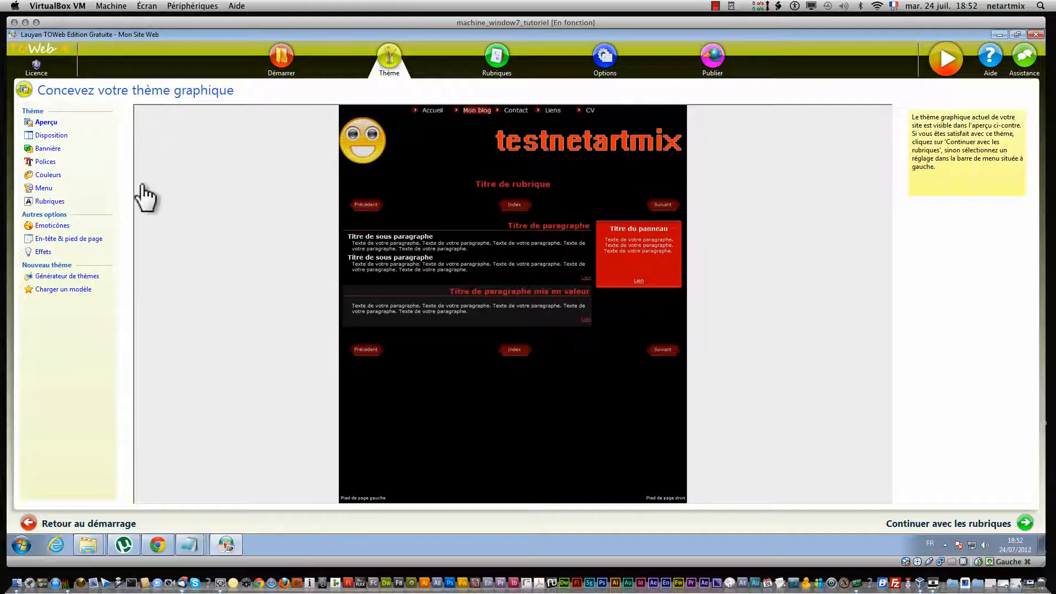
- Examine the list of emoticon shortcuts and enable emoticon support on the site
{"action": "left_click", "coordinate": [55, 226]}
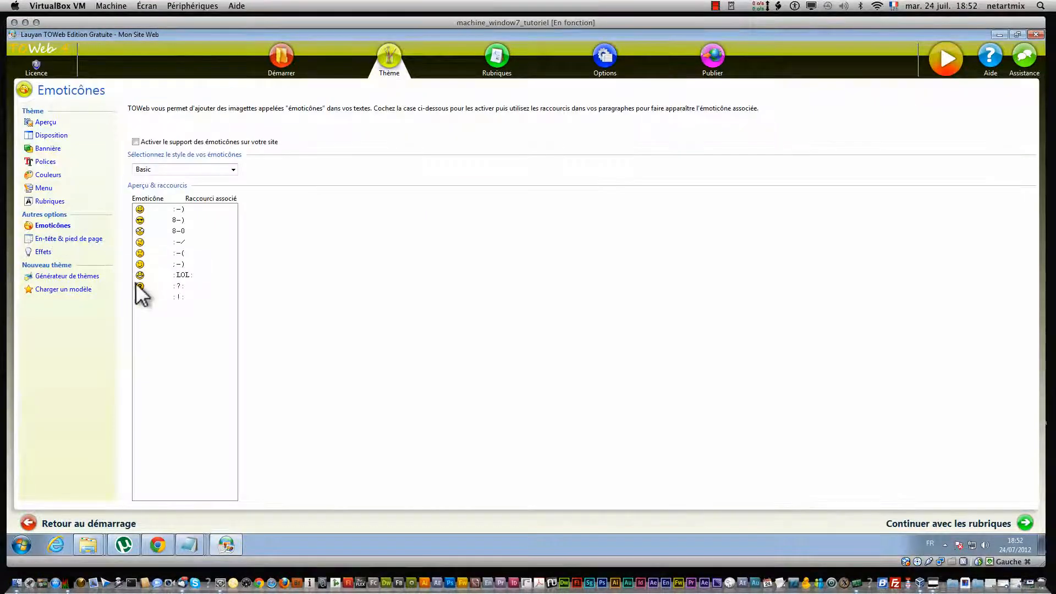
{"action": "left_click", "coordinate": [144, 297]}
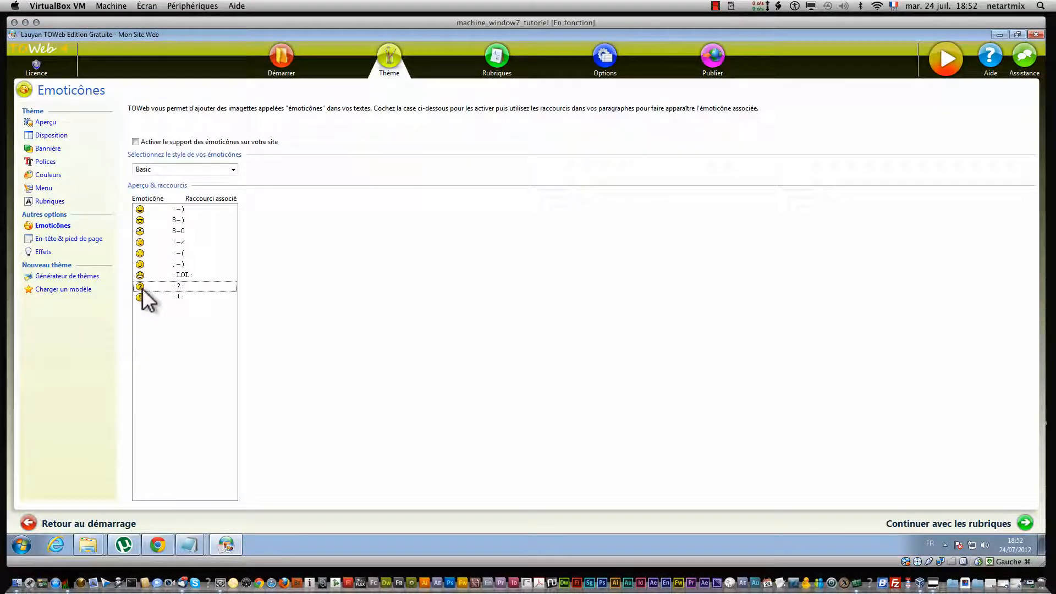
{"action": "left_click", "coordinate": [135, 142]}
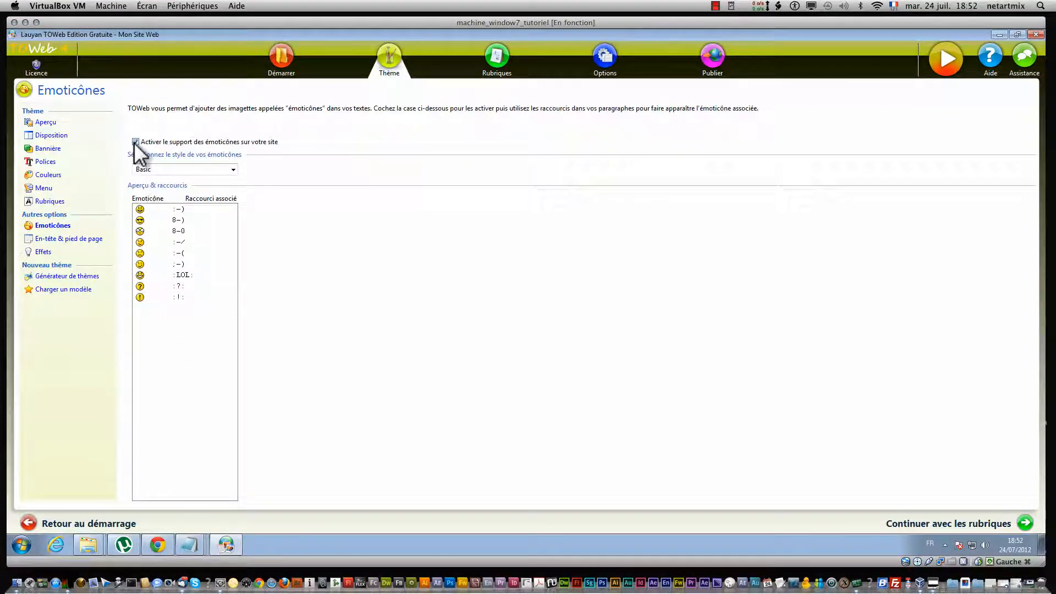
- Switch the site's page header to a custom one (En-tête personnalisé) and inspect its left-aligned and right-aligned texts
{"action": "left_click", "coordinate": [67, 240]}
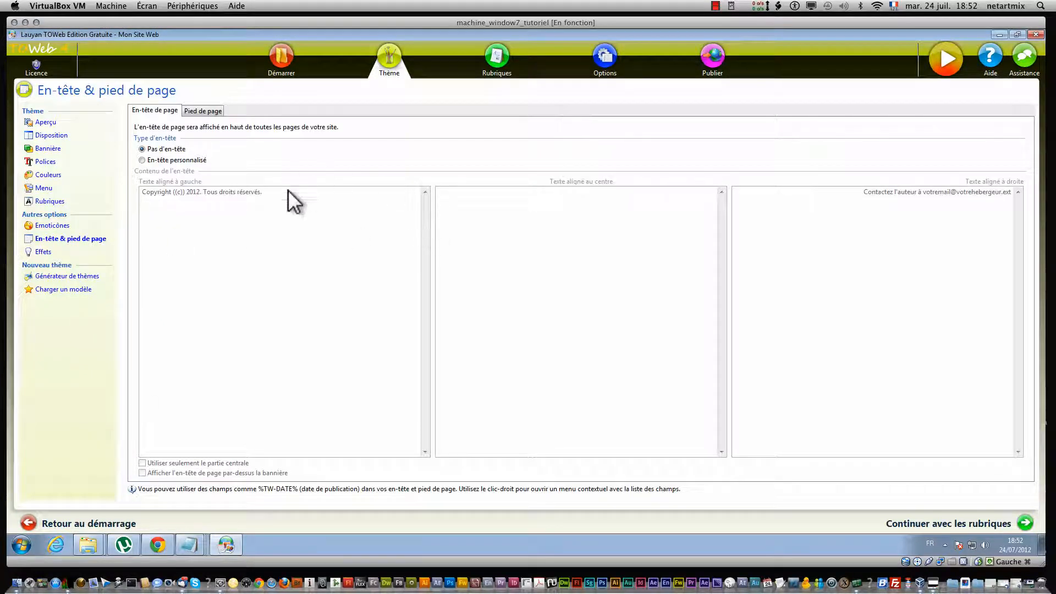
{"action": "left_click", "coordinate": [169, 160]}
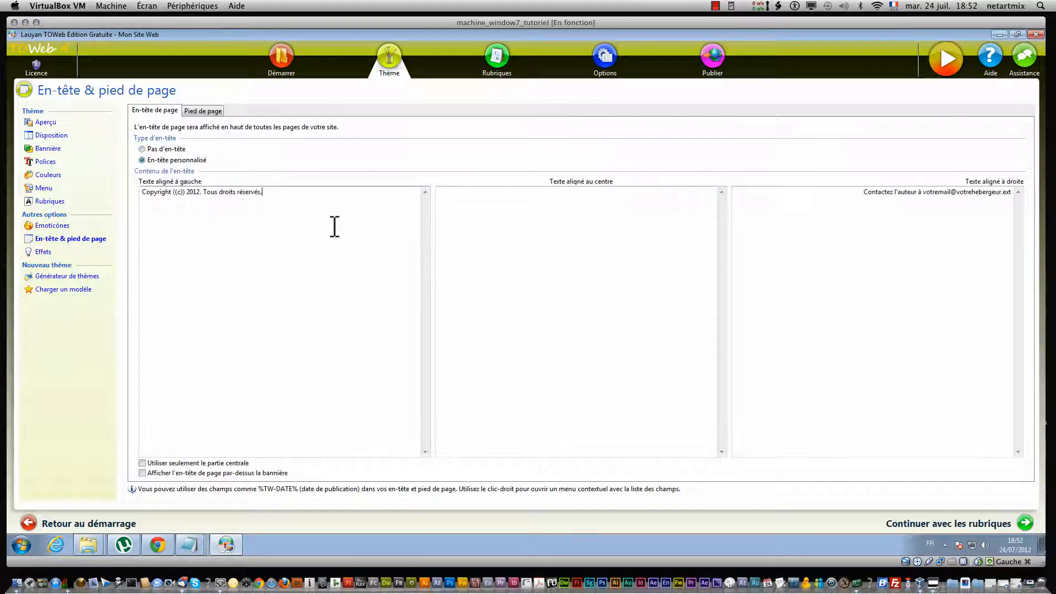
{"action": "left_click_drag", "start_coordinate": [335, 226], "coordinate": [108, 180]}
{"action": "left_click", "coordinate": [290, 243]}
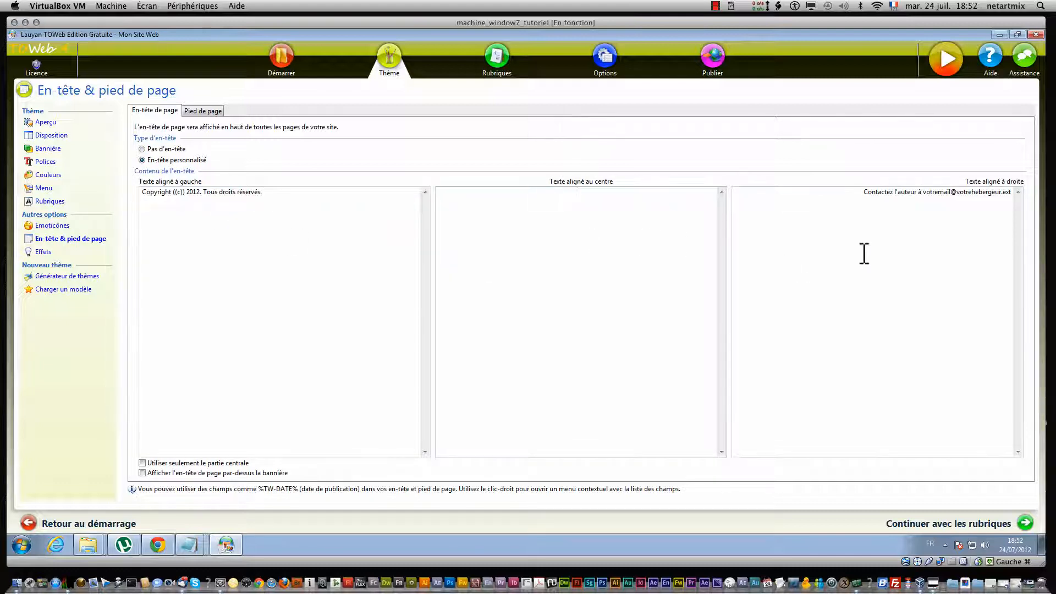
{"action": "left_click", "coordinate": [881, 254]}
{"action": "left_click_drag", "start_coordinate": [856, 203], "coordinate": [1054, 200]}
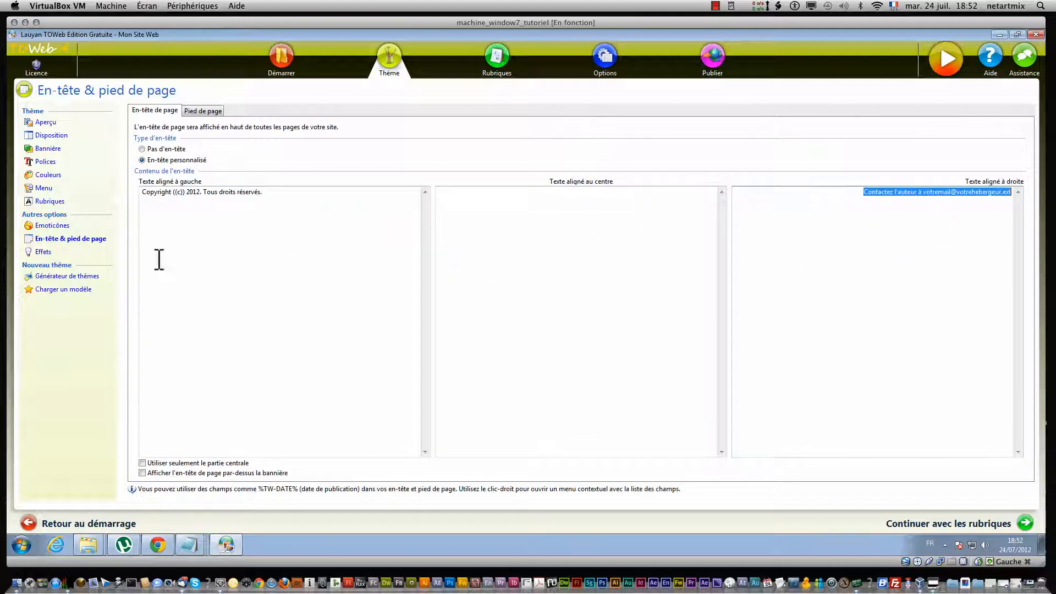
- In the theme effects, set the falling object to Coeurs with a maximum of 18 objects
{"action": "left_click", "coordinate": [50, 252]}
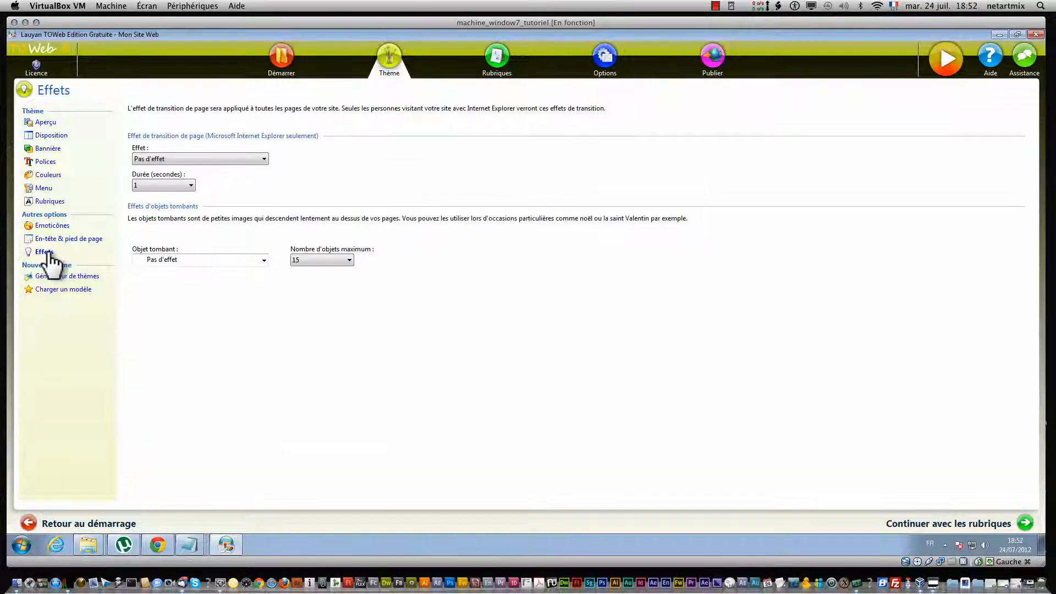
{"action": "left_click", "coordinate": [249, 259]}
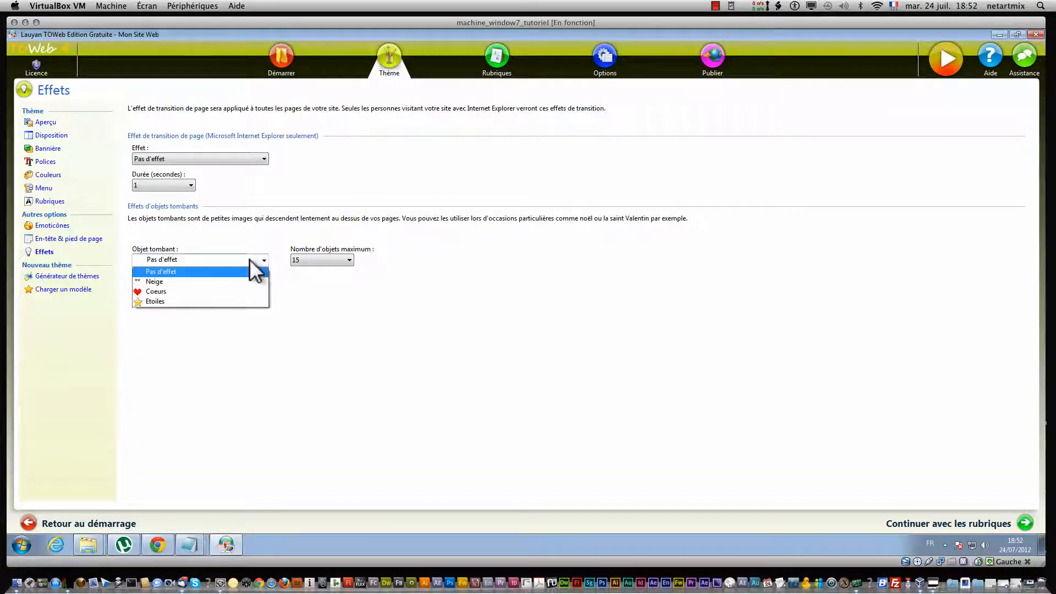
{"action": "left_click", "coordinate": [237, 290]}
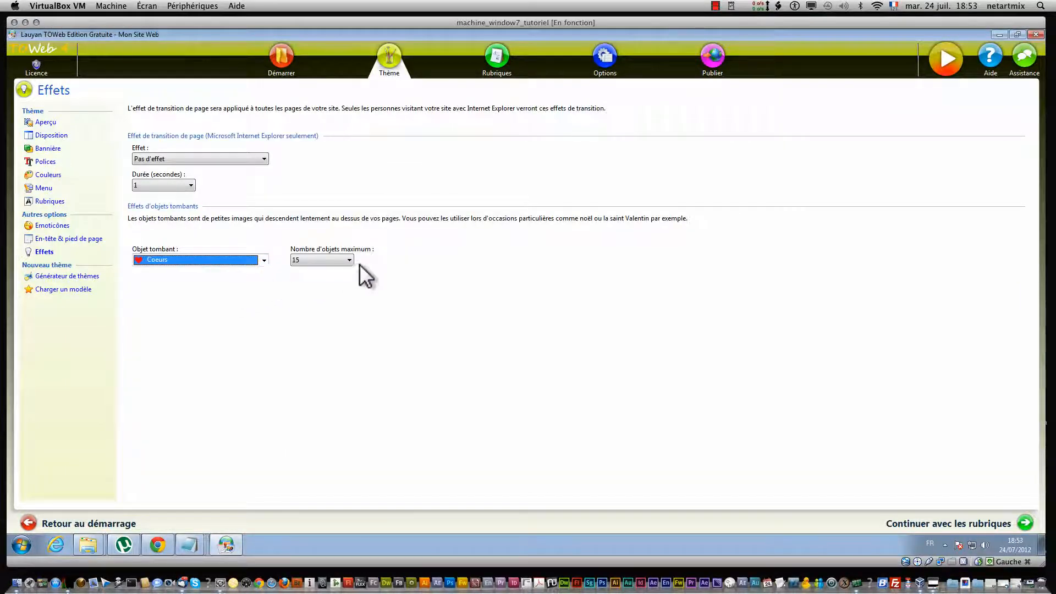
{"action": "left_click", "coordinate": [327, 259]}
{"action": "left_click", "coordinate": [320, 295]}
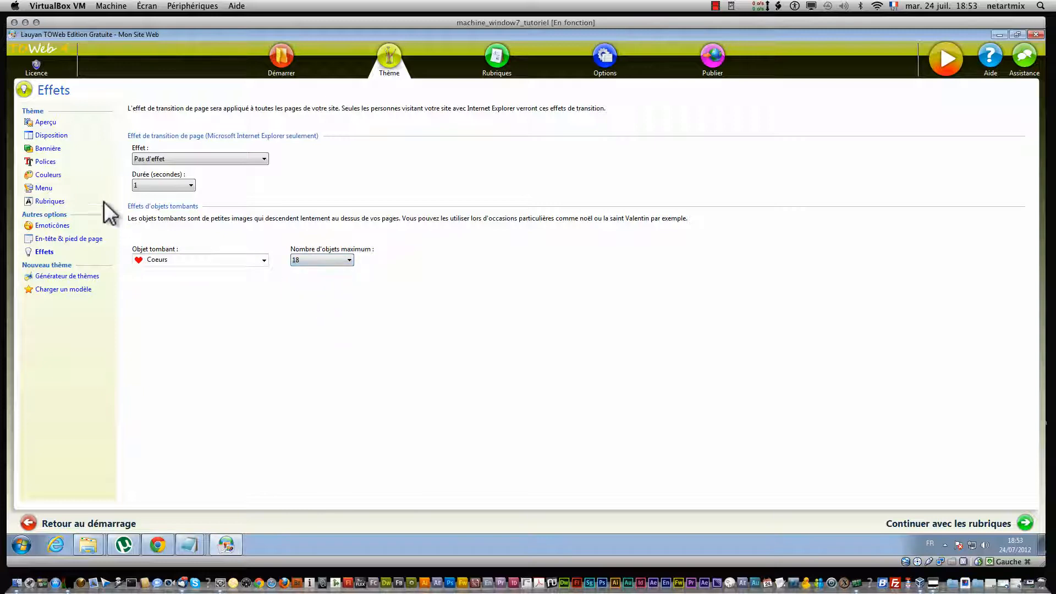
- Set the page transition effect to Box In with a duration of 3 seconds
{"action": "left_click", "coordinate": [191, 185]}
{"action": "left_click", "coordinate": [190, 210]}
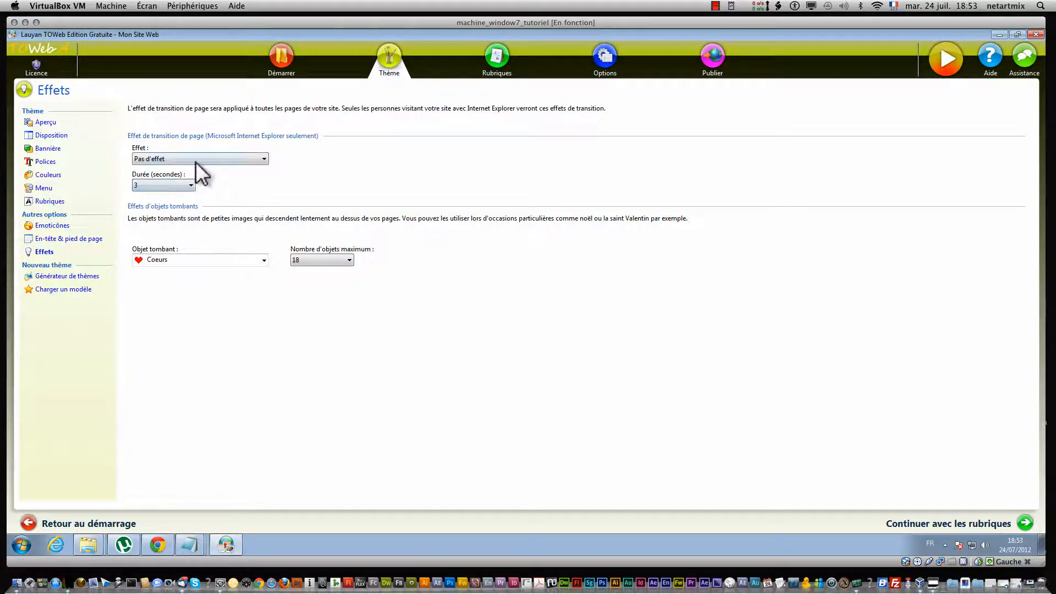
{"action": "left_click", "coordinate": [197, 163]}
{"action": "scroll", "coordinate": [188, 221], "scroll_direction": "down", "scroll_amount": 1}
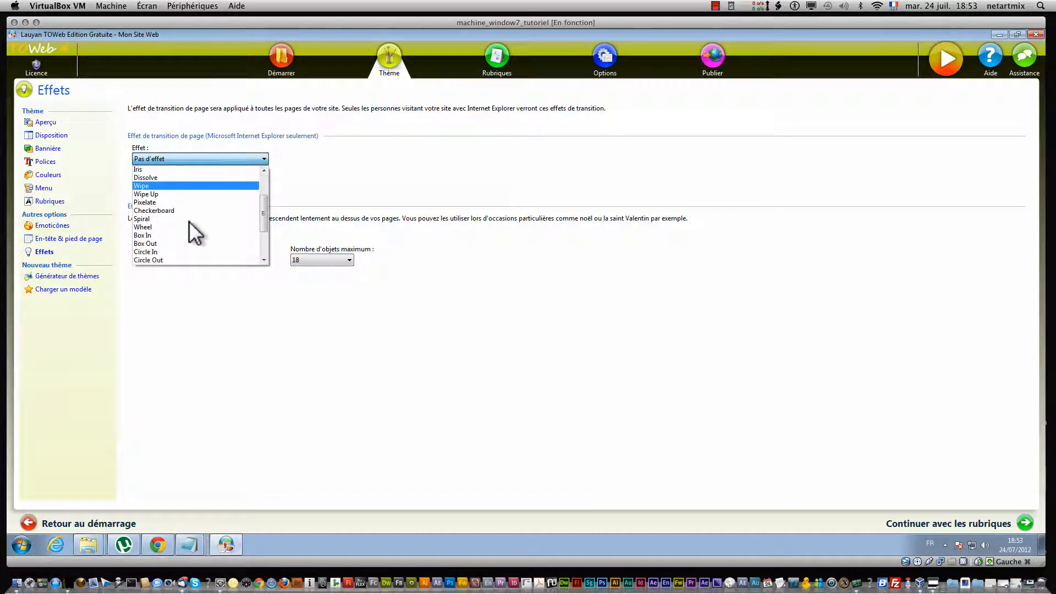
{"action": "scroll", "coordinate": [189, 221], "scroll_direction": "down", "scroll_amount": 1}
{"action": "left_click", "coordinate": [189, 221]}
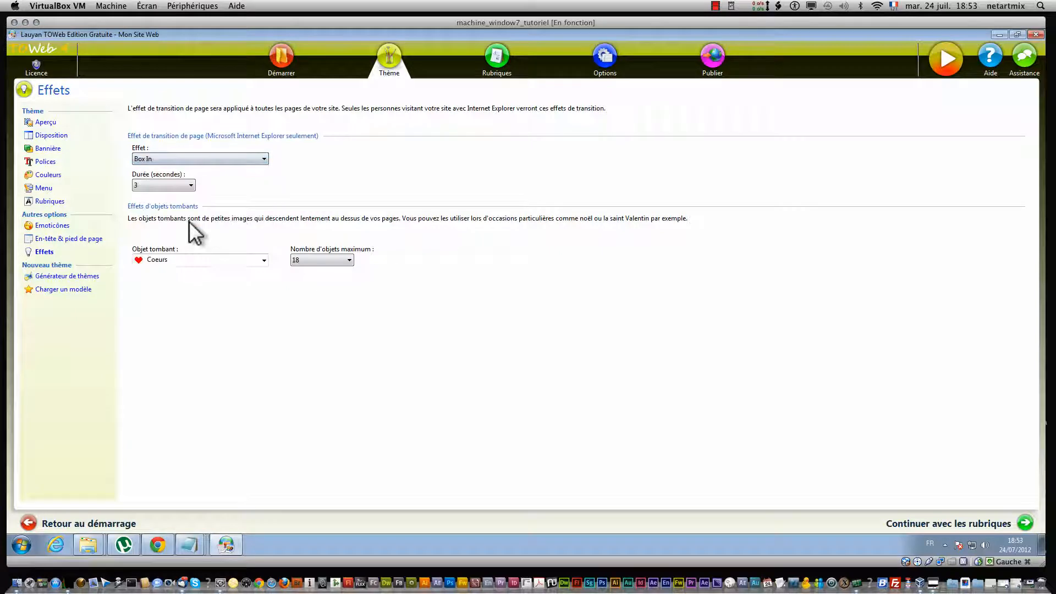
- Start the host configuration assistant for publishing and browse its list of hosting providers, selecting 125mb.com (Etats-Unis)
{"action": "left_click", "coordinate": [91, 278]}
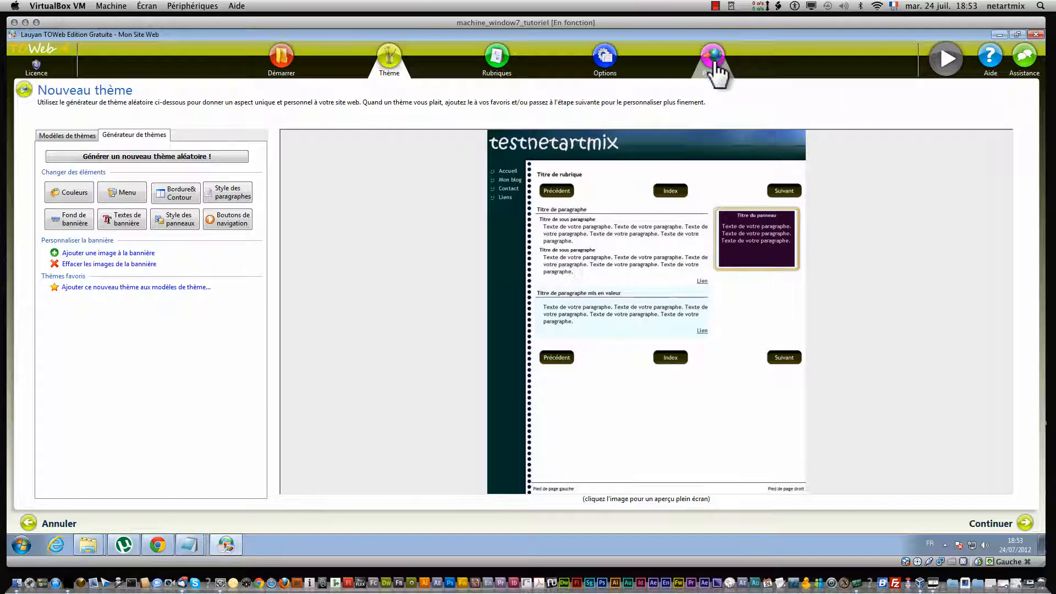
{"action": "left_click", "coordinate": [713, 67]}
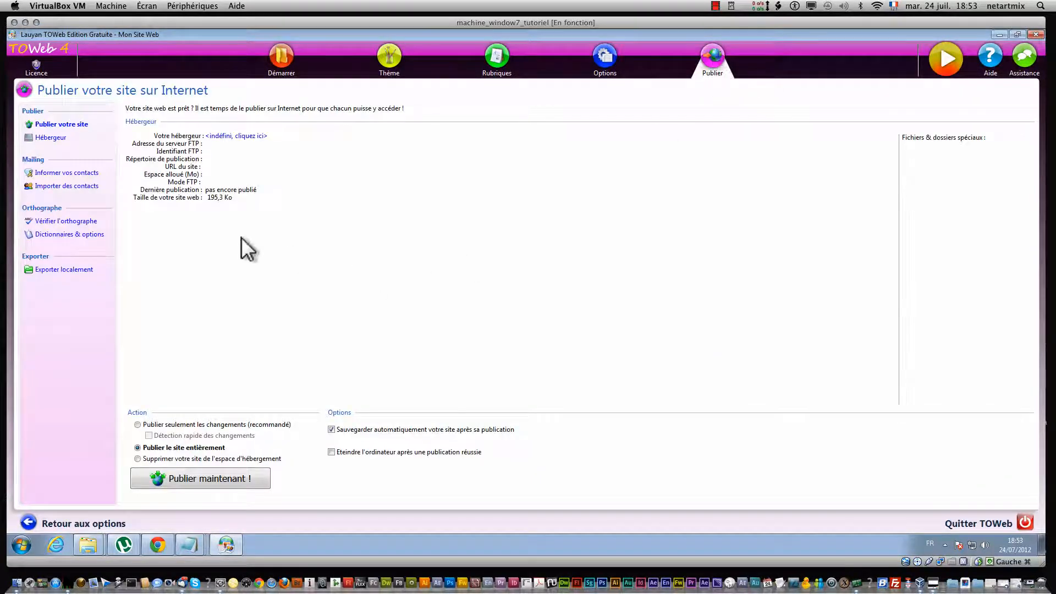
{"action": "left_click", "coordinate": [55, 139]}
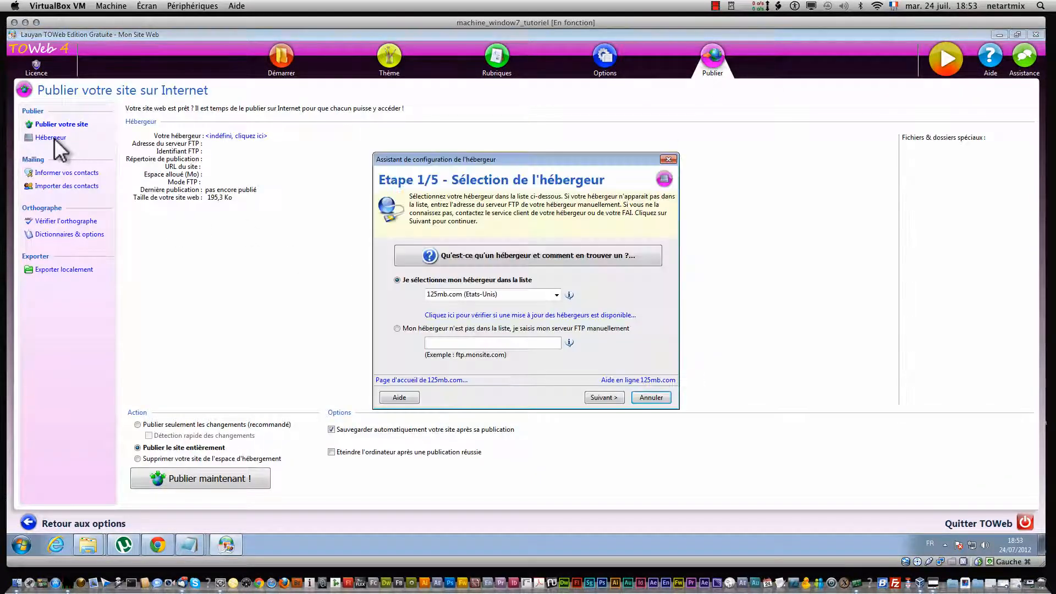
{"action": "left_click", "coordinate": [557, 296]}
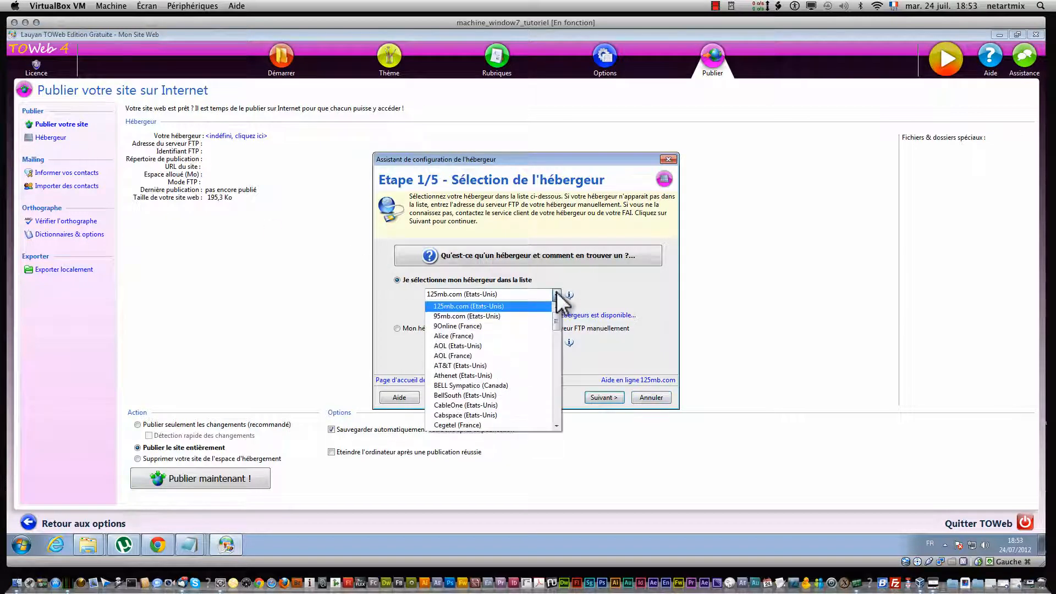
{"action": "scroll", "coordinate": [537, 343], "scroll_direction": "down", "scroll_amount": 10}
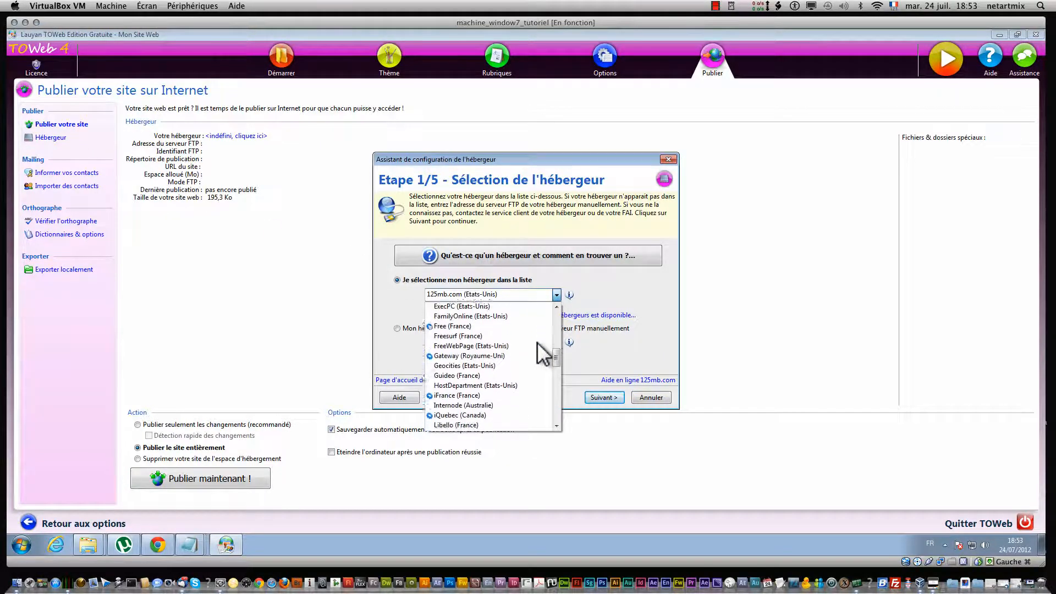
{"action": "scroll", "coordinate": [538, 343], "scroll_direction": "down", "scroll_amount": 15}
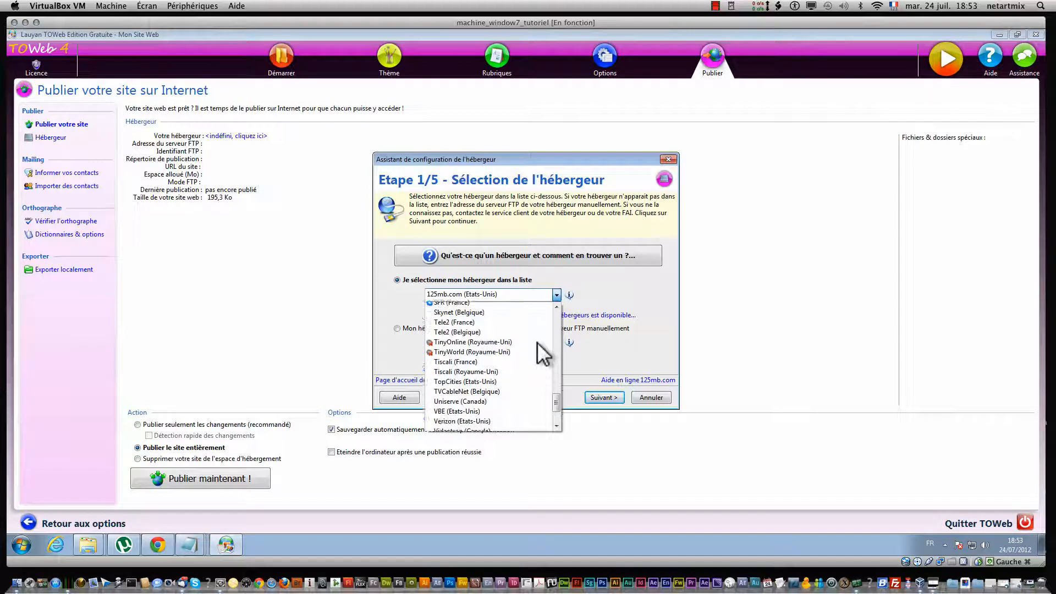
{"action": "scroll", "coordinate": [536, 342], "scroll_direction": "up", "scroll_amount": 10}
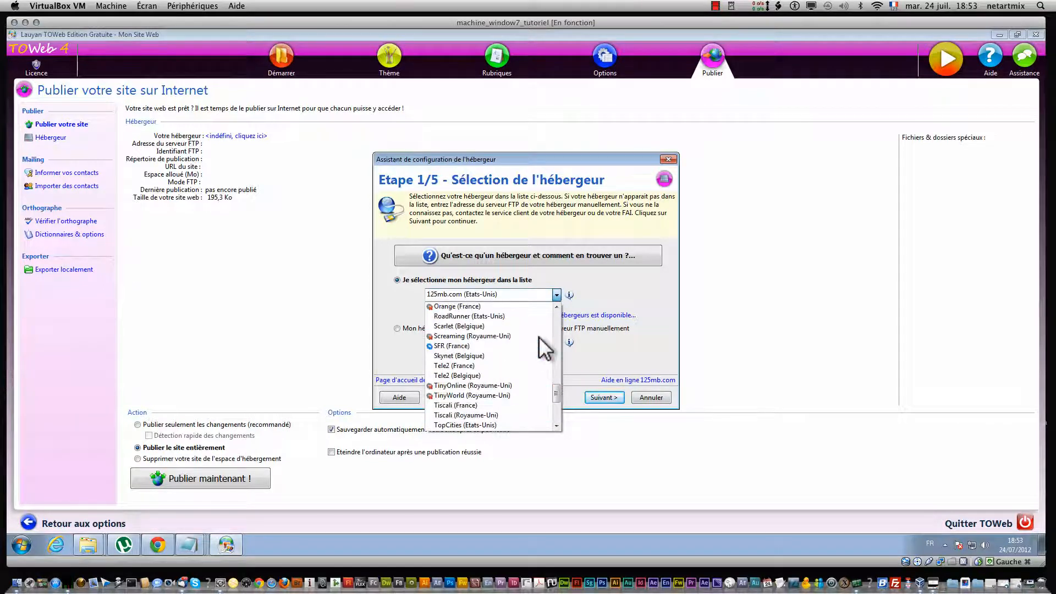
{"action": "scroll", "coordinate": [544, 347], "scroll_direction": "up", "scroll_amount": 7}
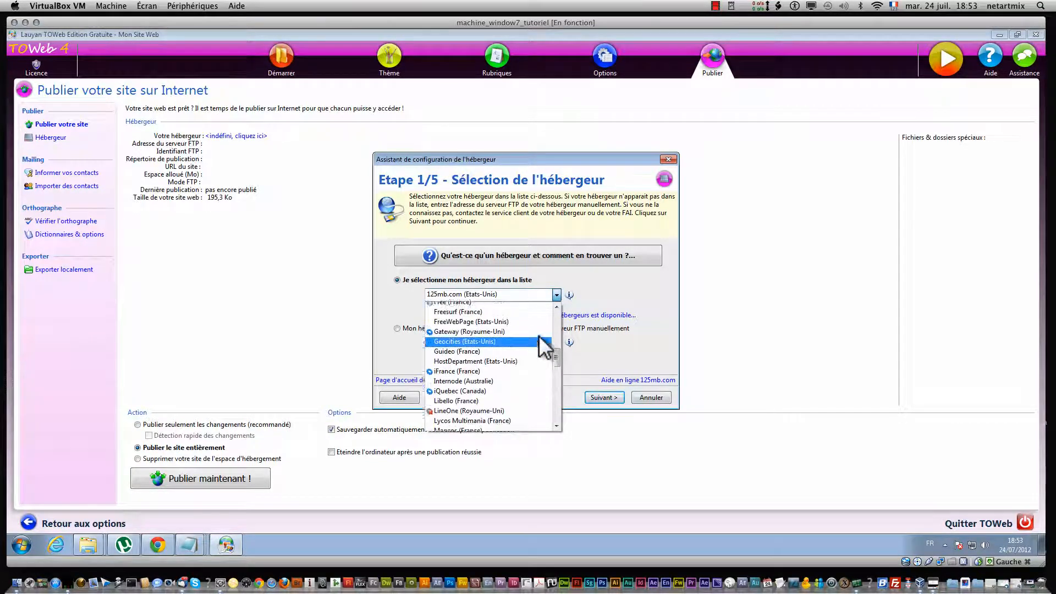
{"action": "scroll", "coordinate": [544, 347], "scroll_direction": "up", "scroll_amount": 8}
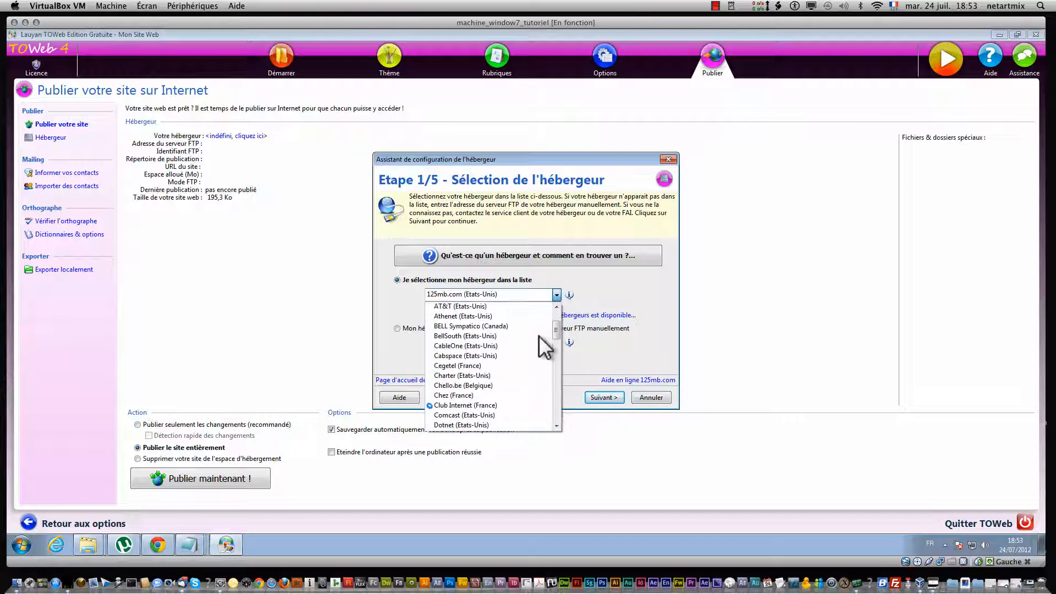
{"action": "scroll", "coordinate": [544, 347], "scroll_direction": "up", "scroll_amount": 1}
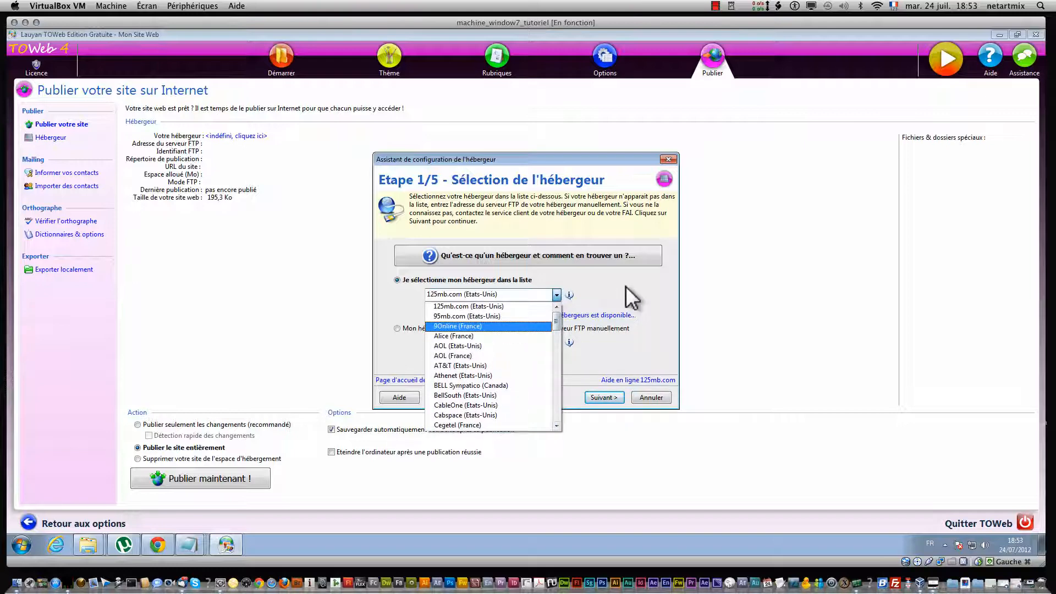
{"action": "left_click", "coordinate": [467, 307]}
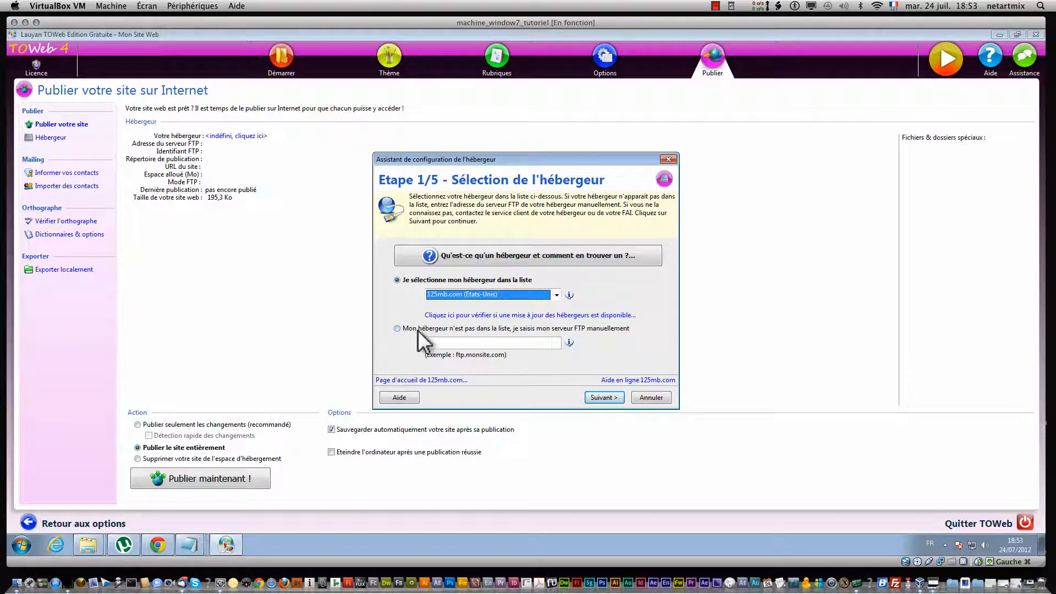
- Try to continue with a manually specified FTP server left blank, read the FTP server response and cancel the host setup
{"action": "left_click", "coordinate": [397, 328]}
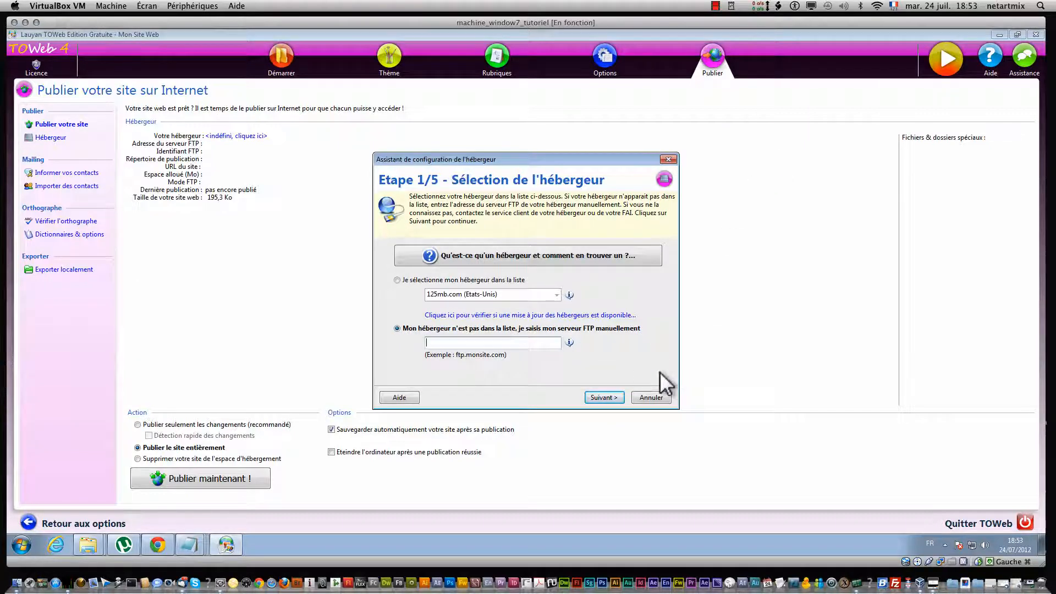
{"action": "left_click", "coordinate": [620, 396]}
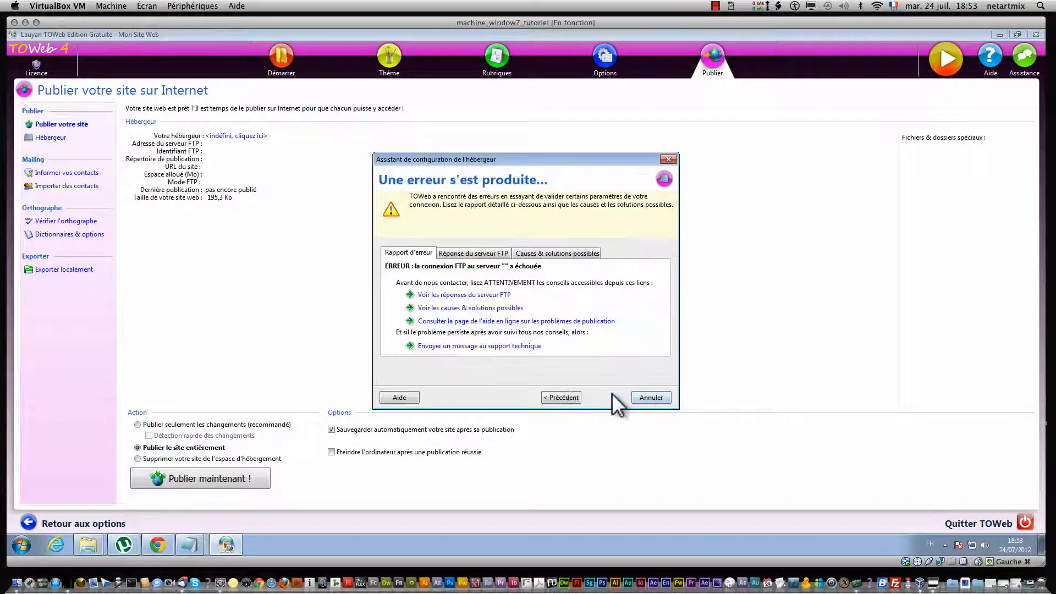
{"action": "left_click", "coordinate": [485, 253]}
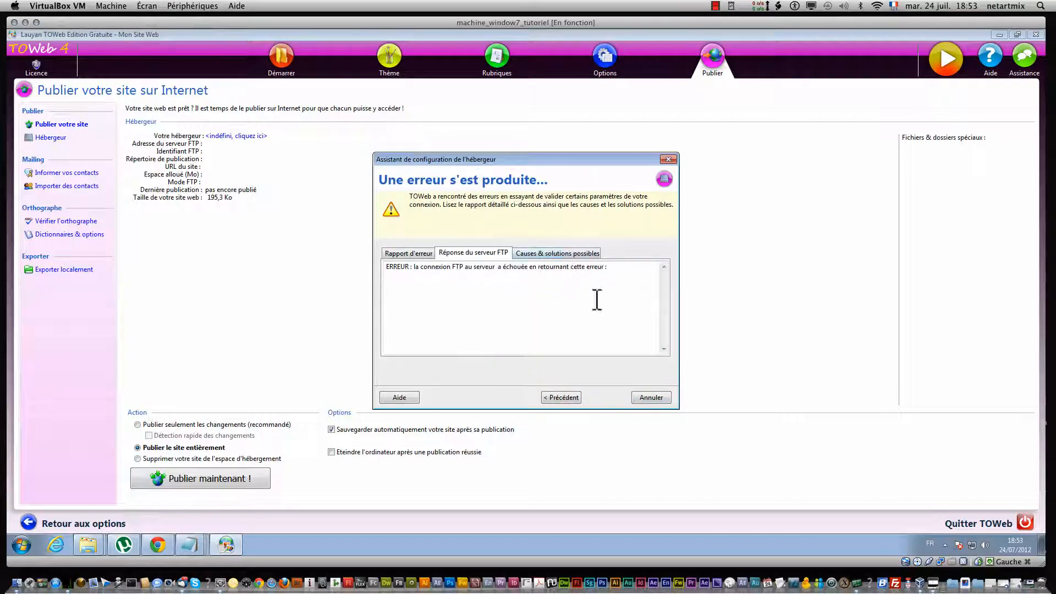
{"action": "left_click", "coordinate": [649, 396]}
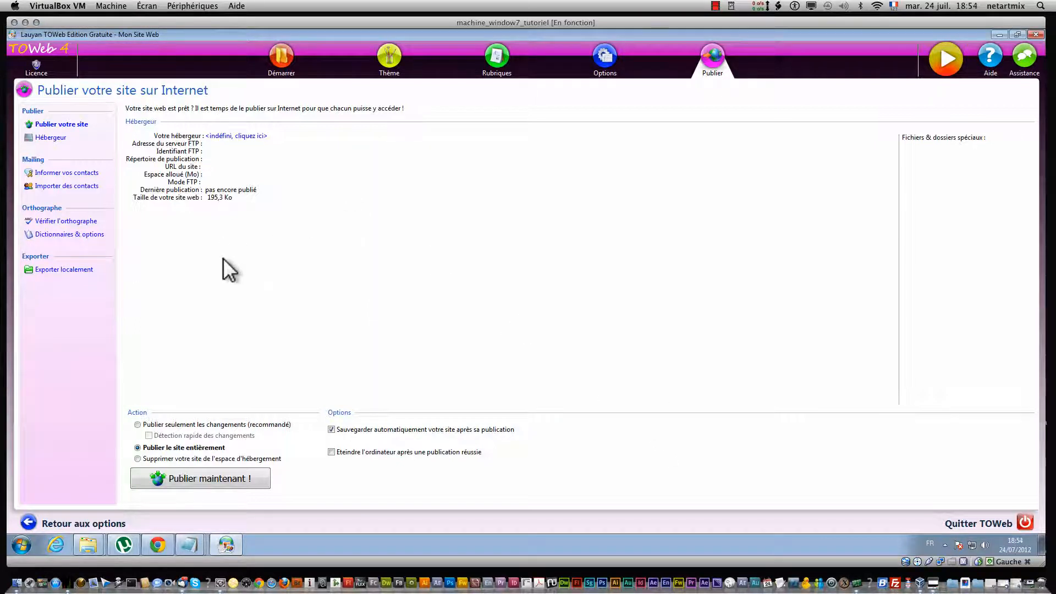
- Review the e-mail for informing contacts about the new site and return to the site publishing page
{"action": "left_click", "coordinate": [82, 172]}
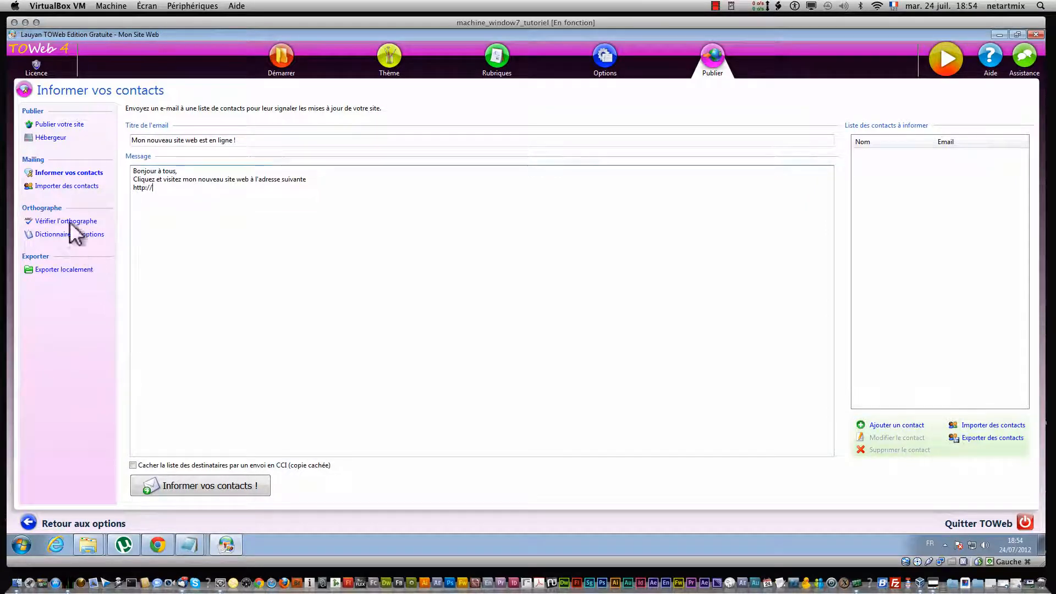
{"action": "left_click", "coordinate": [65, 124]}
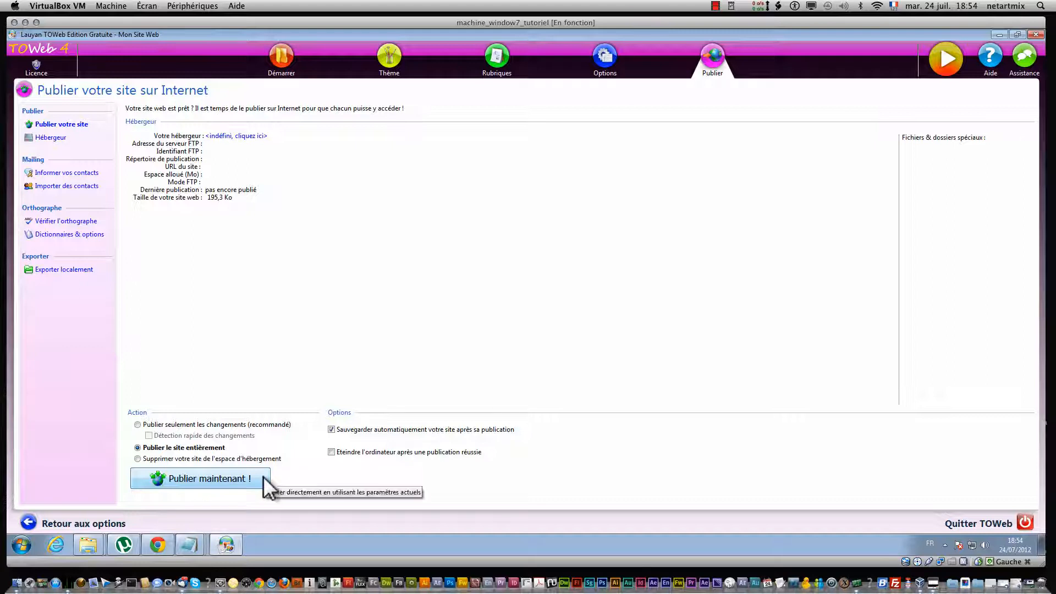
- Preview the site in the web browser, examine the home page down to its footer, and close the preview to return to TOWeb
{"action": "left_click", "coordinate": [947, 60]}
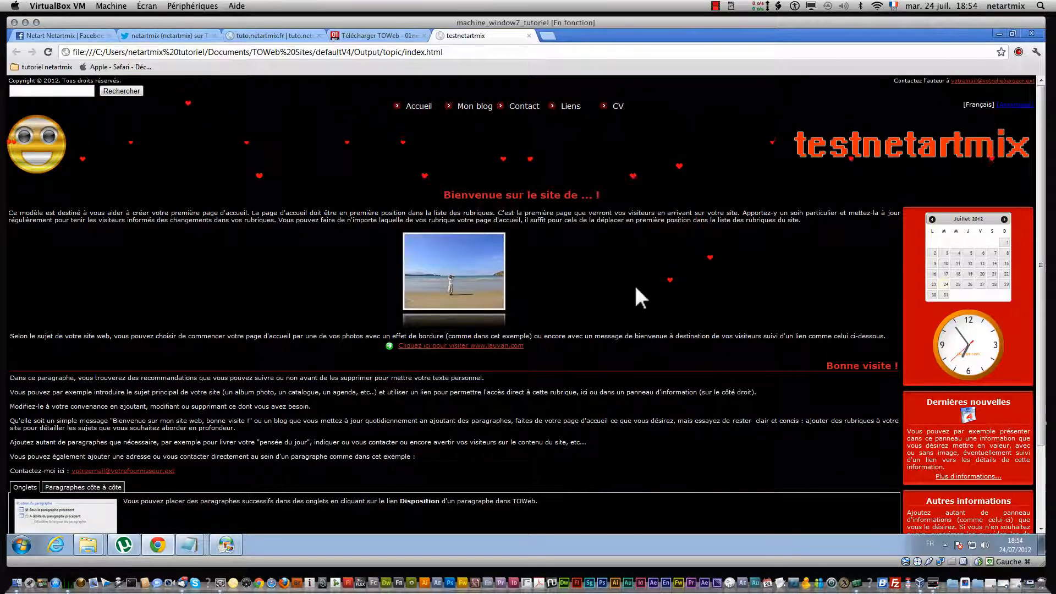
{"action": "scroll", "coordinate": [636, 286], "scroll_direction": "down", "scroll_amount": 3}
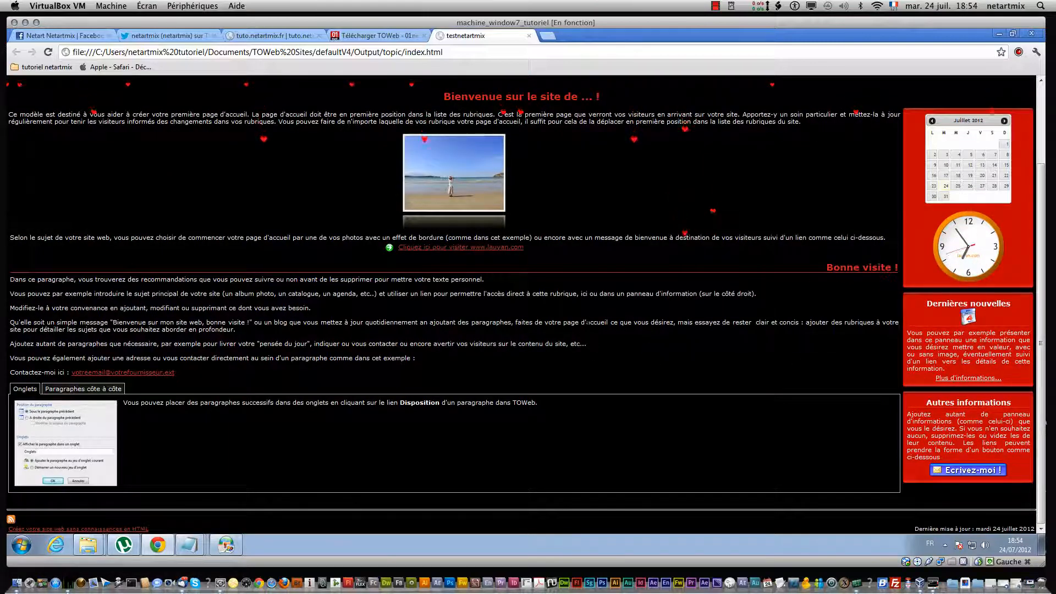
{"action": "scroll", "coordinate": [586, 326], "scroll_direction": "up", "scroll_amount": 3}
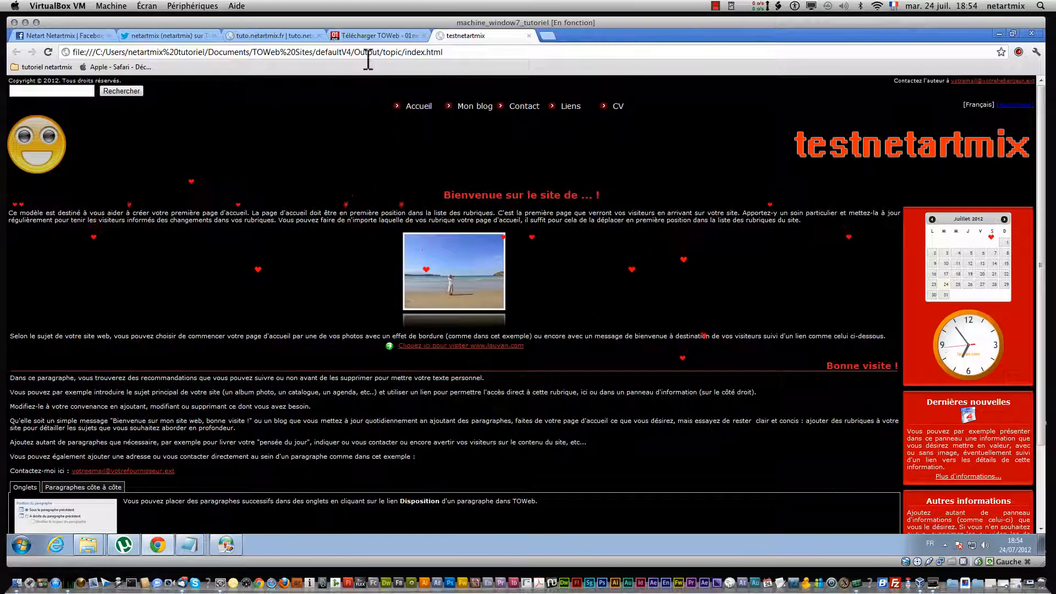
{"action": "left_click", "coordinate": [528, 35]}
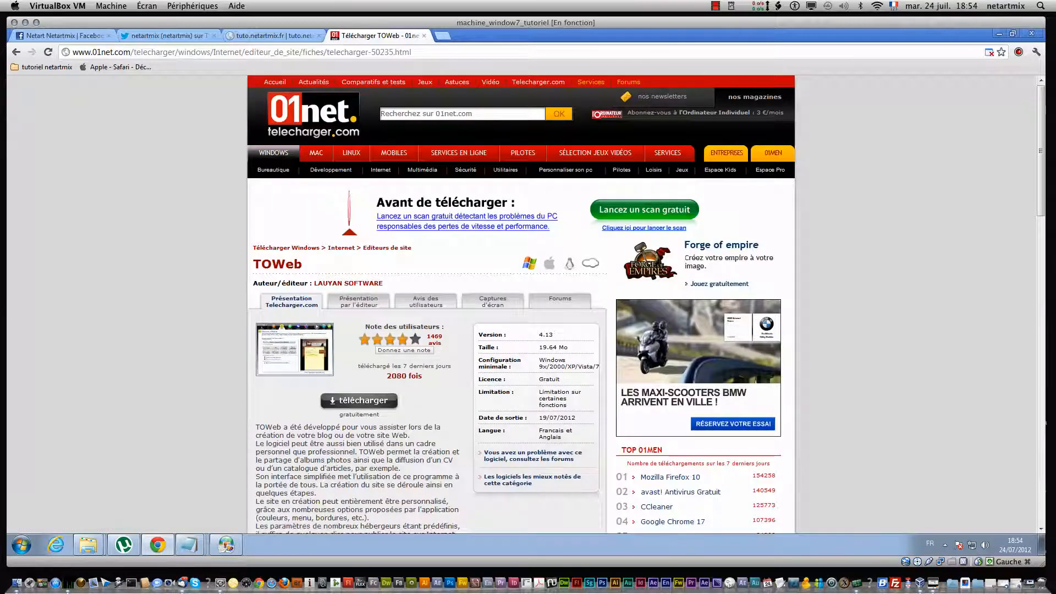
{"action": "double_click", "coordinate": [995, 32]}
{"action": "left_click", "coordinate": [1002, 33]}
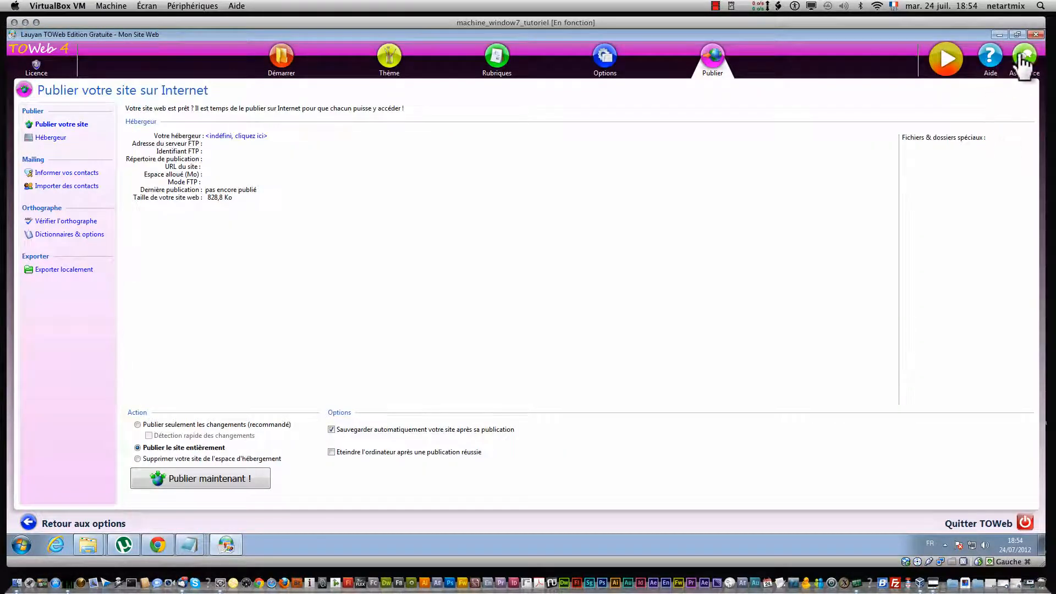
- Restore the program window to its smaller size, look at the assistance FAQ topics and close the assistance dialog
{"action": "left_click", "coordinate": [1017, 34]}
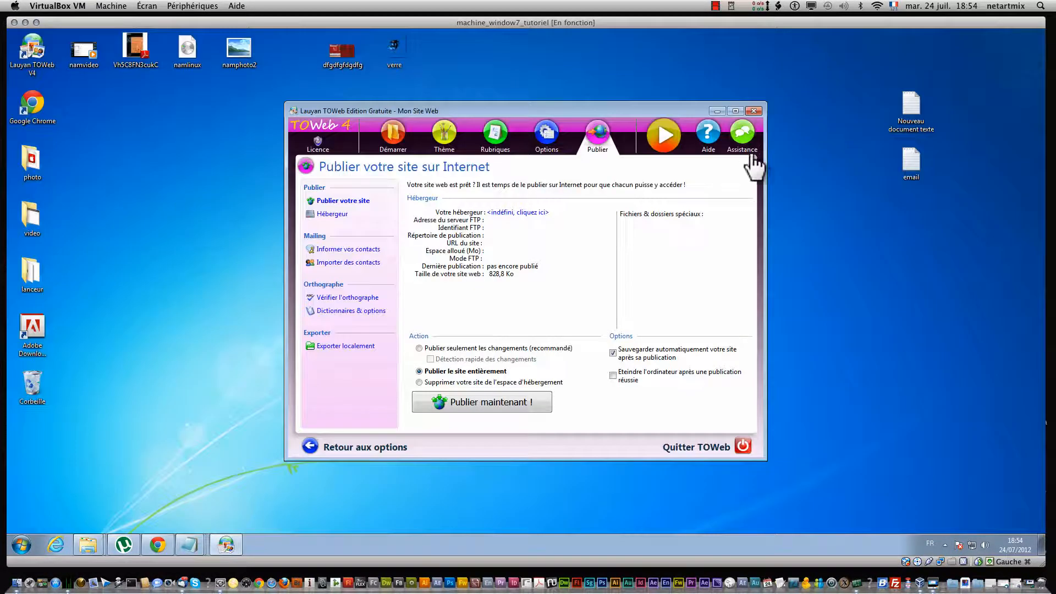
{"action": "left_click", "coordinate": [747, 141]}
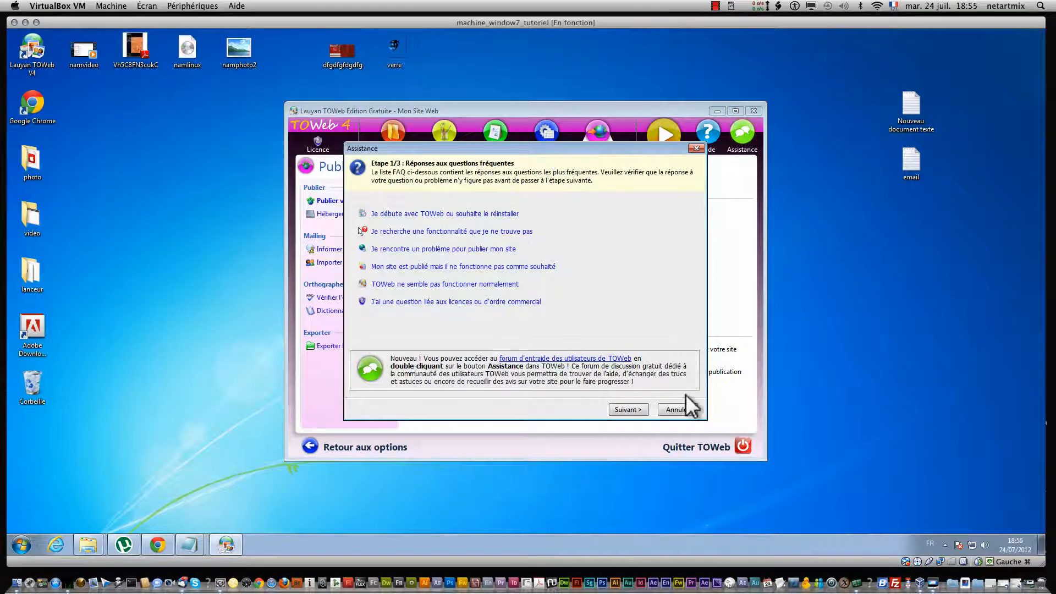
{"action": "left_click", "coordinate": [682, 411]}
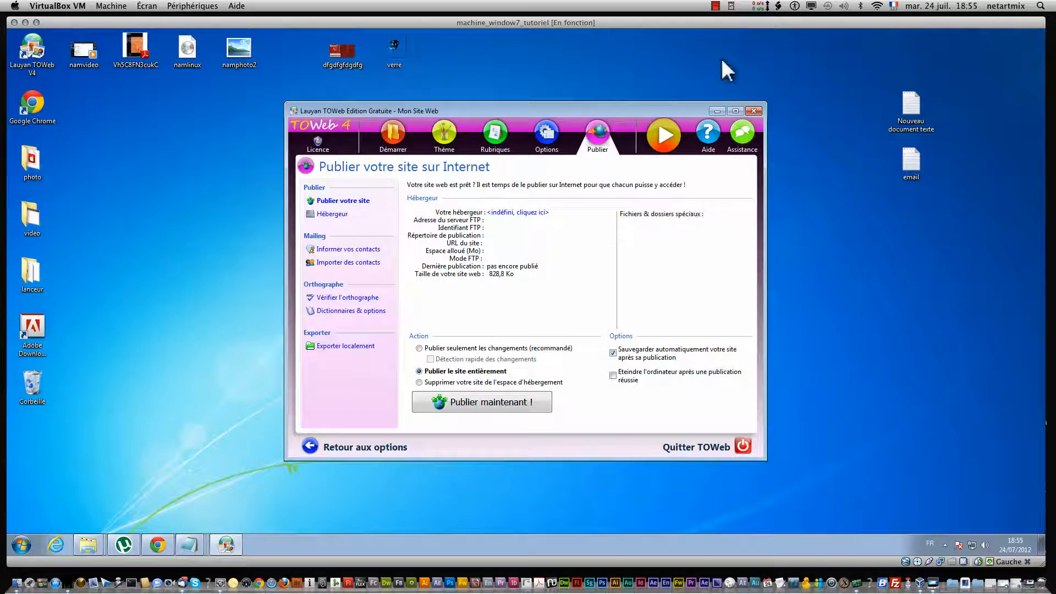
{"action": "left_click", "coordinate": [716, 6]}
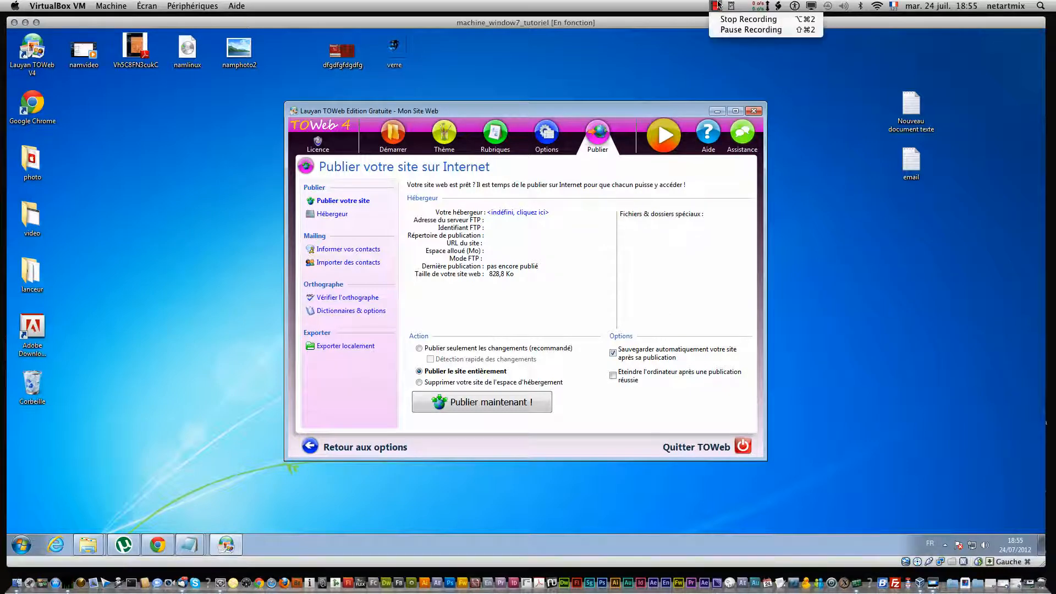